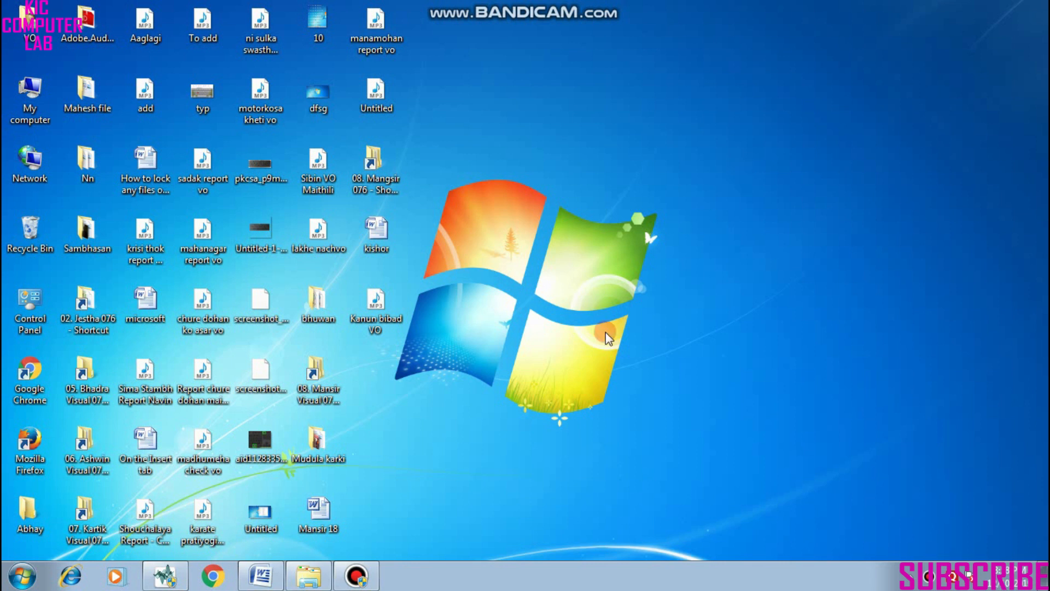
Review the cleanup commands CLEANMGR, PREFETCH, %TEMP%, TEMP and RECENT listed in the open Word document, and minimize it
click(261, 576)
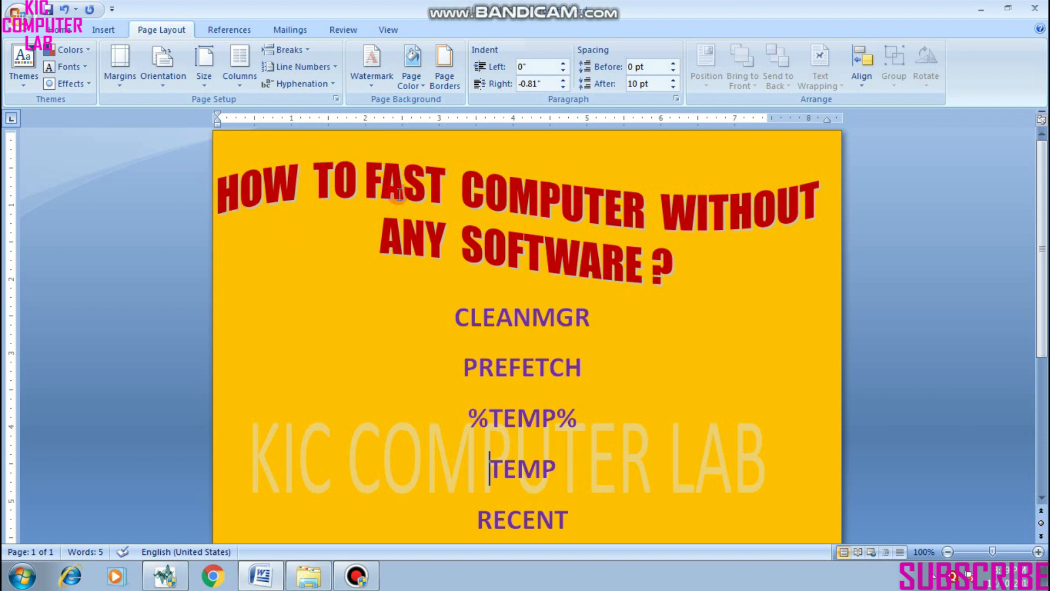
click(456, 324)
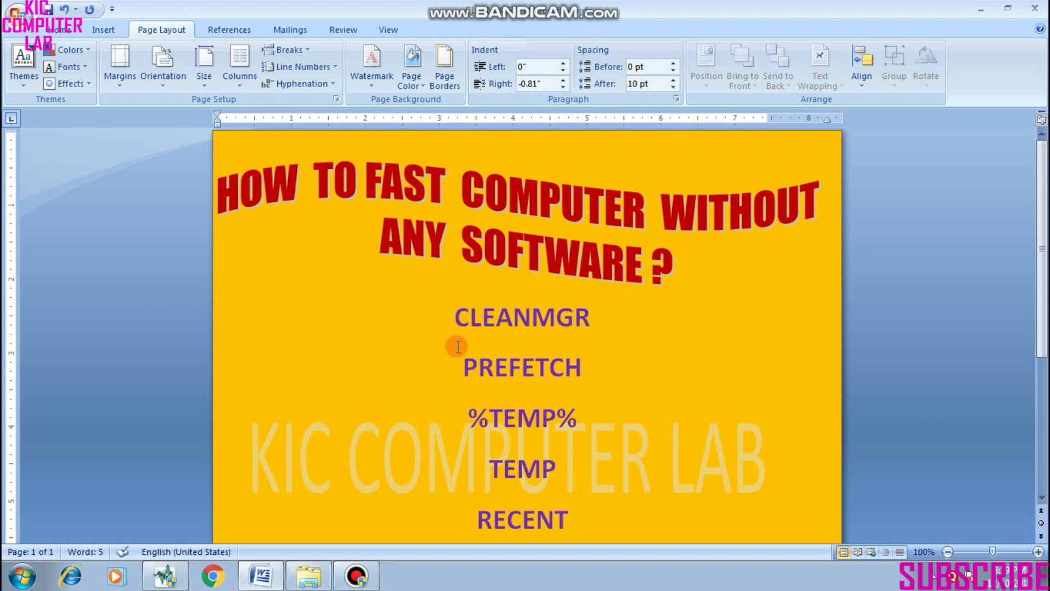
click(462, 365)
click(489, 472)
click(478, 519)
click(453, 316)
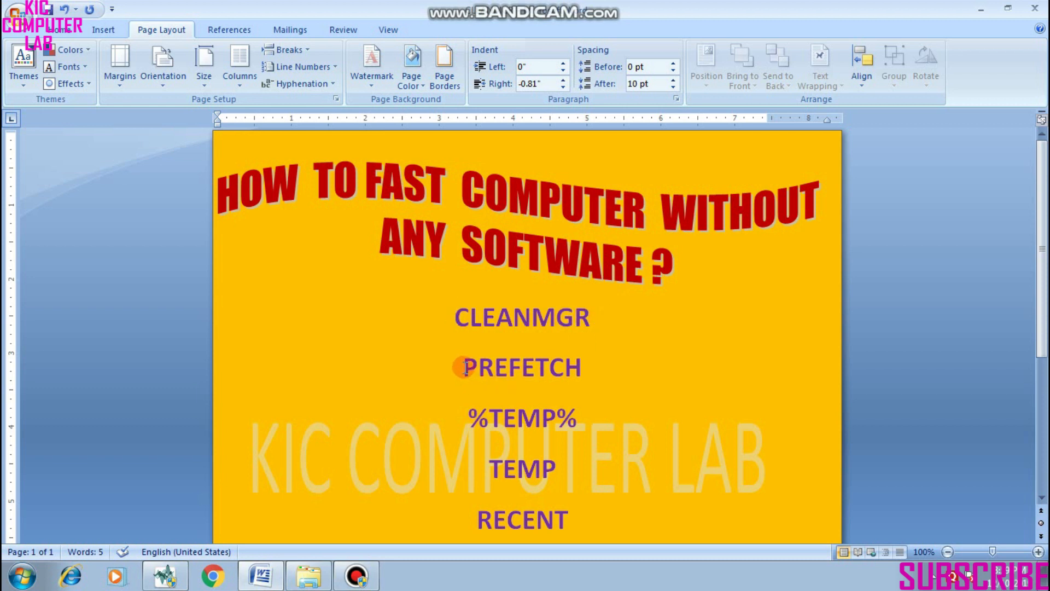
click(466, 418)
click(488, 471)
click(475, 520)
click(981, 9)
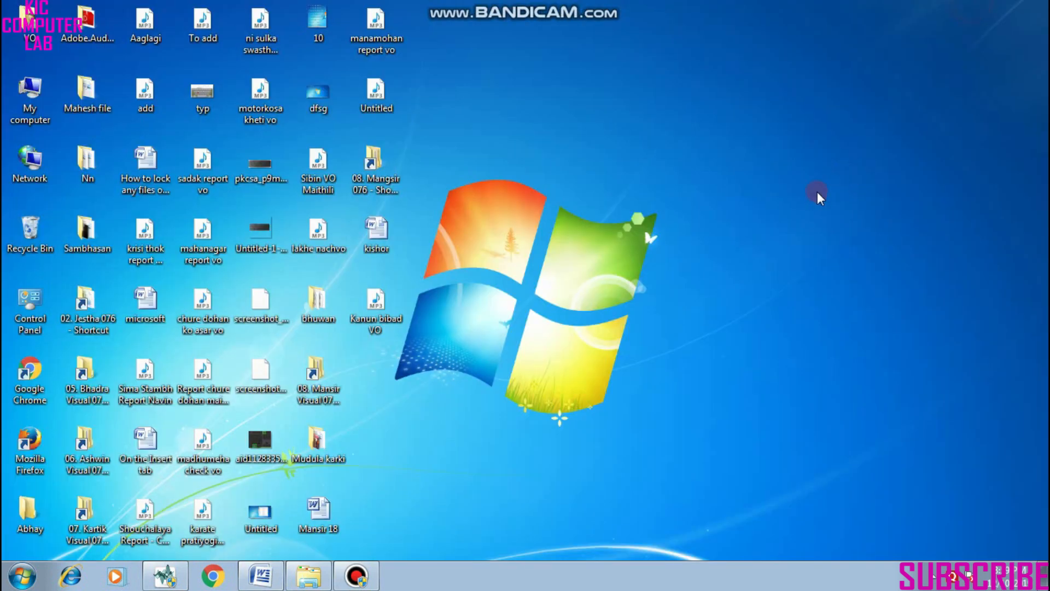
right_click(747, 206)
click(786, 249)
key(super+r)
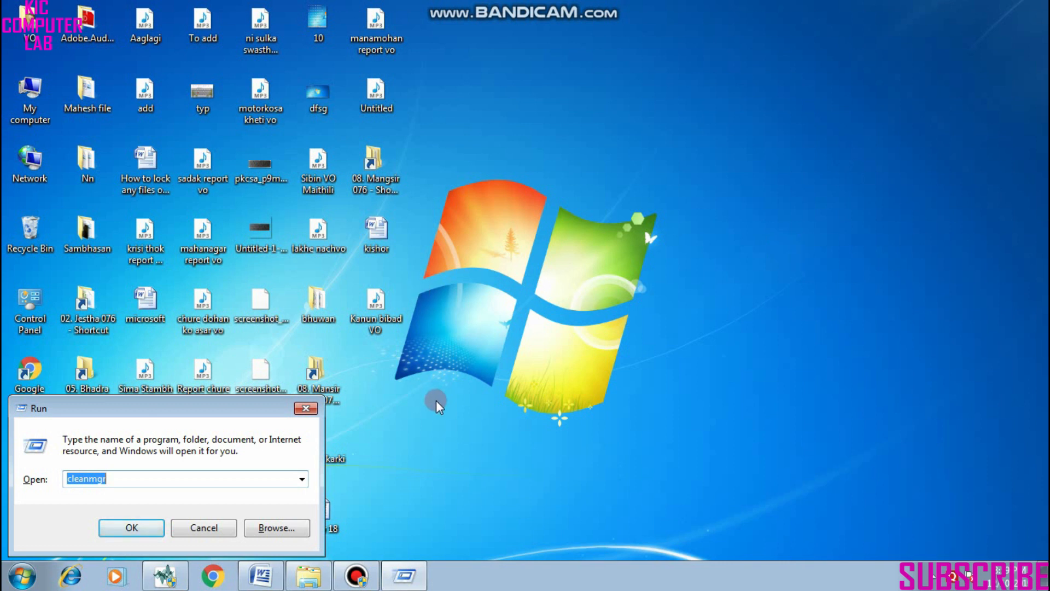
click(212, 529)
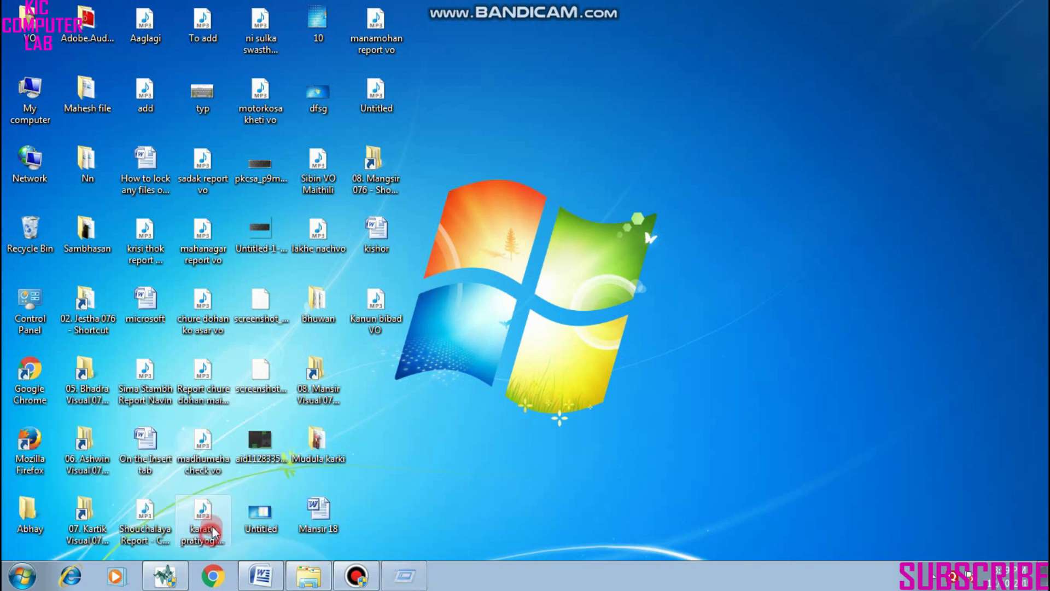
Find Run by searching for RUN, launch Disk Cleanup with cleanmgr, and start its scan of the Os (C:) drive
click(22, 575)
click(52, 537)
text(RUN)
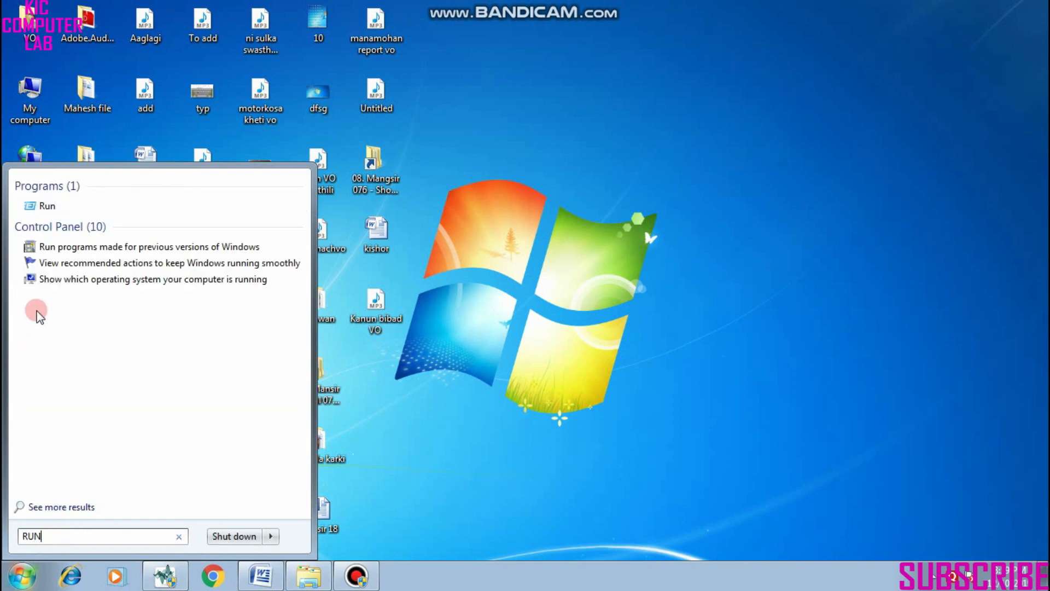
click(48, 206)
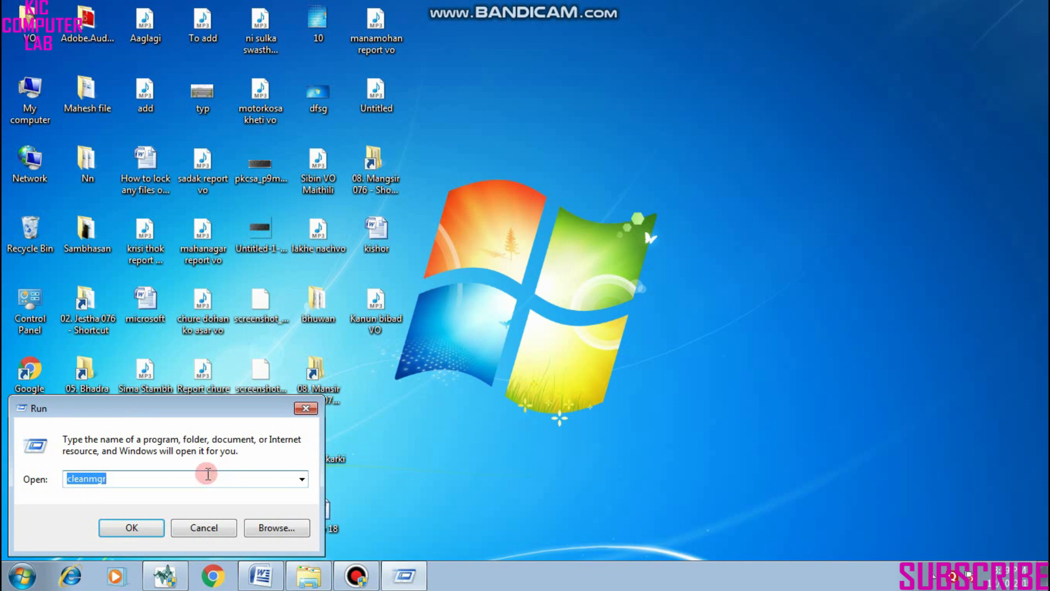
click(122, 482)
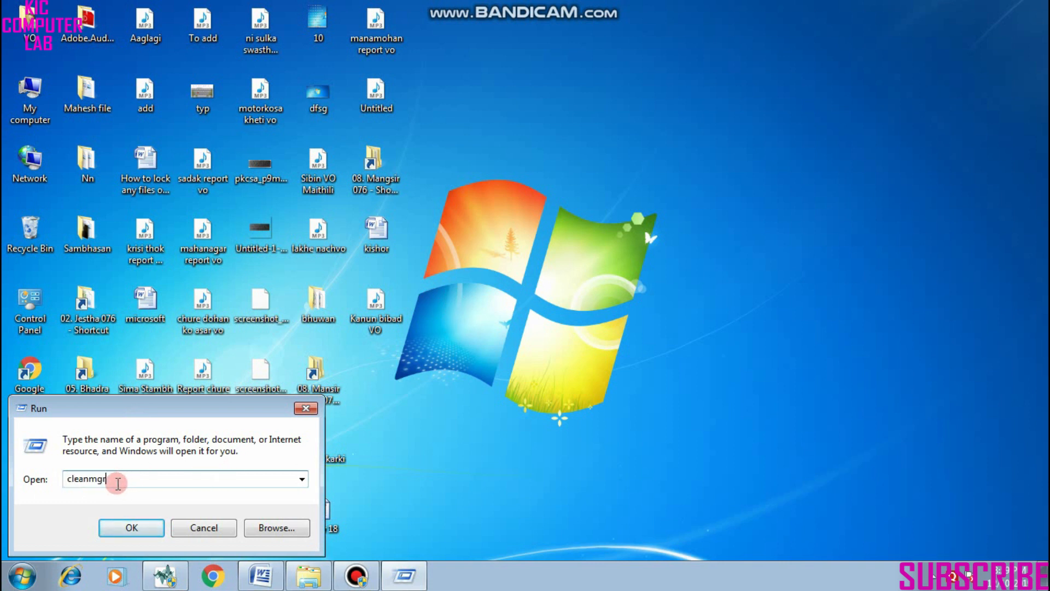
click(128, 519)
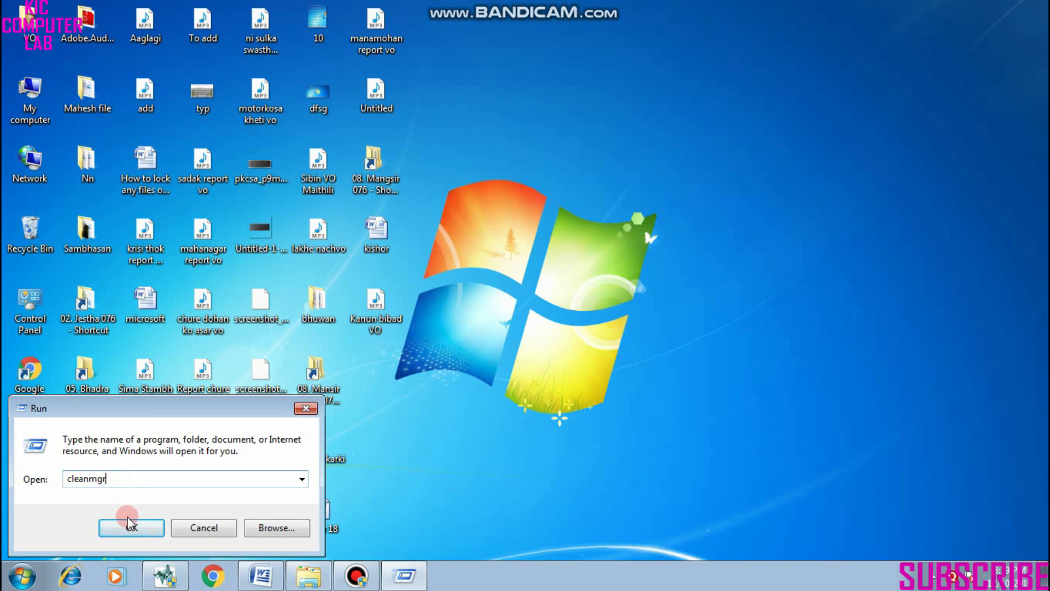
click(486, 311)
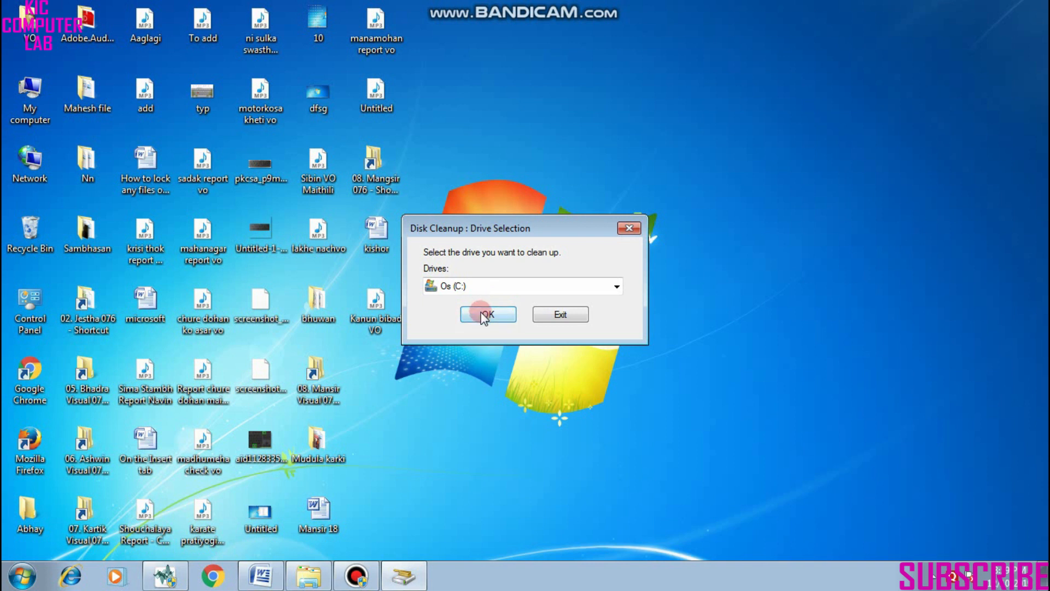
click(483, 316)
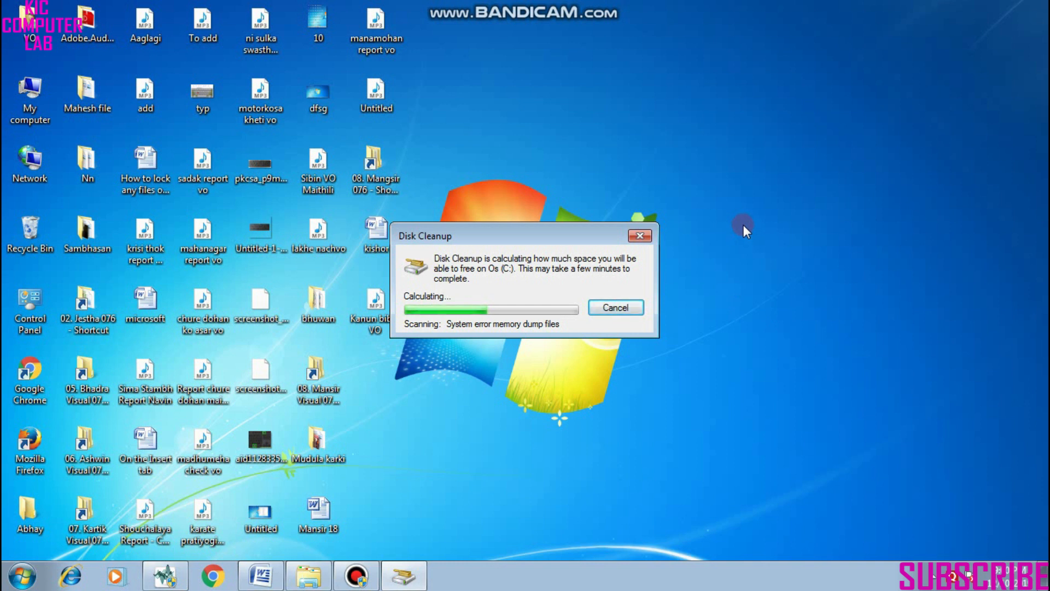
key(super+r)
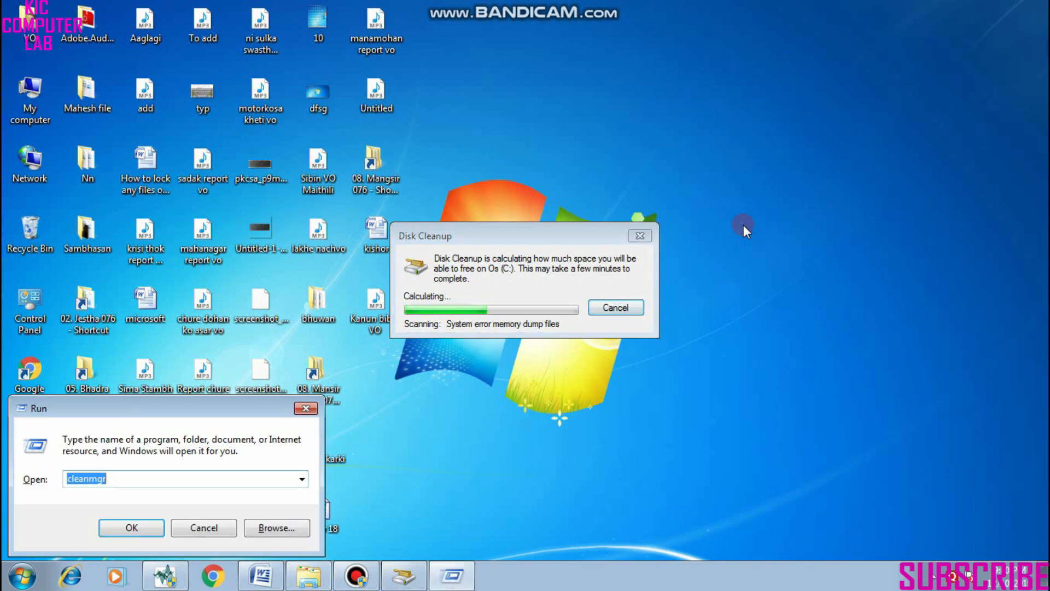
click(144, 480)
key(BackSpace)
key(BackSpace)
key(BackSpace)
key(BackSpace)
key(BackSpace)
key(BackSpace)
key(BackSpace)
key(BackSpace)
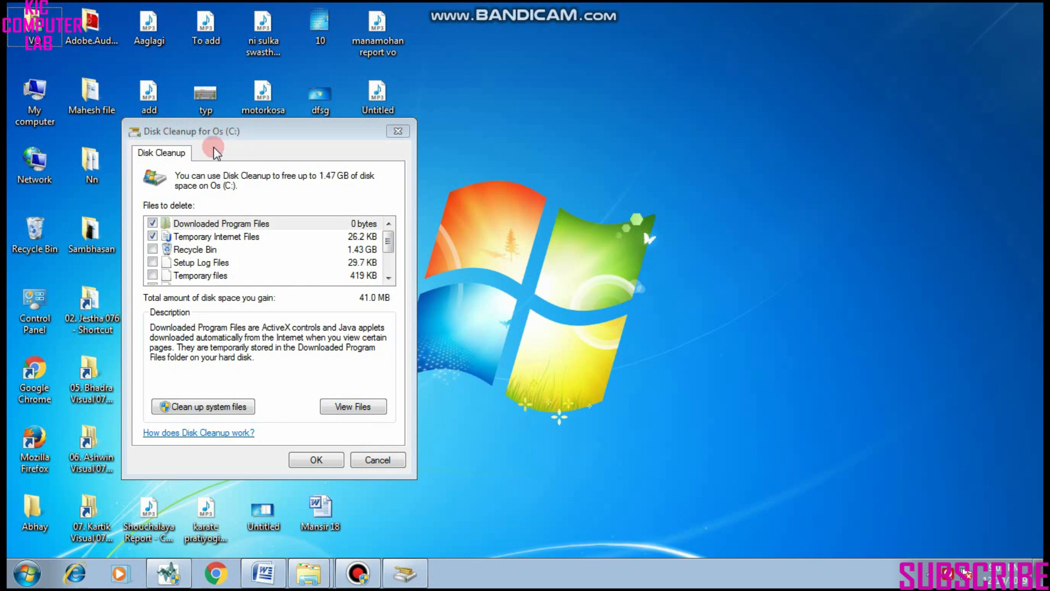
Check the free space on the Os (C:) drive in My computer, and minimize the window
double_click(34, 99)
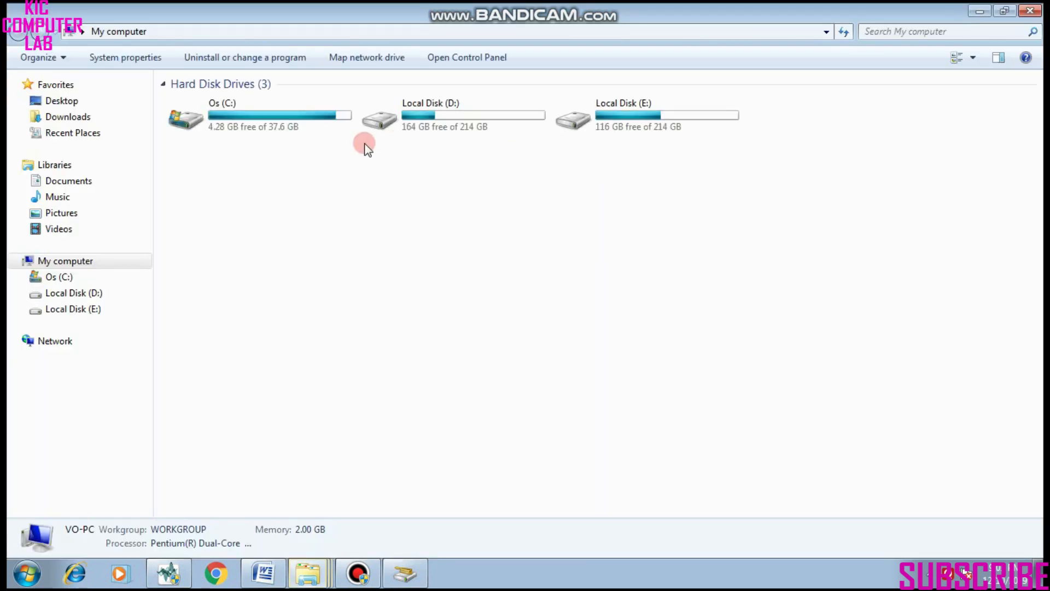
click(238, 110)
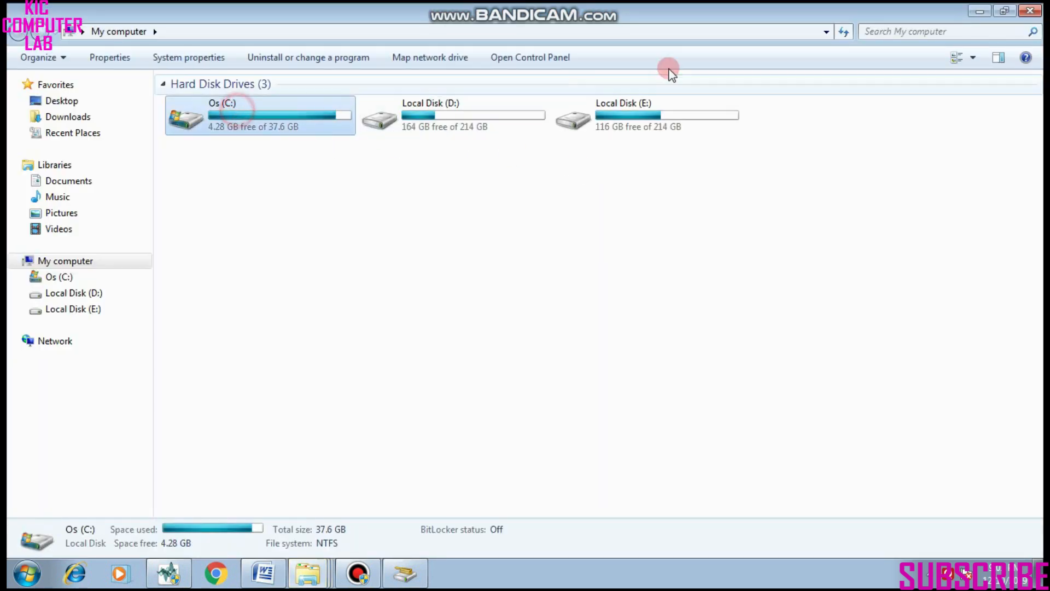
click(982, 10)
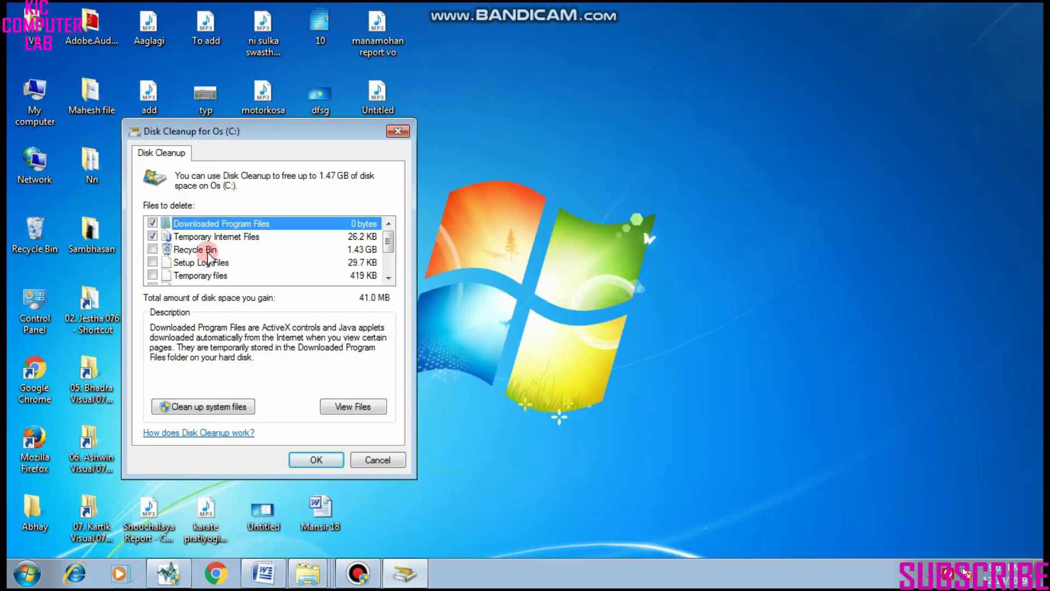
Include the Recycle Bin in the Disk Cleanup selection for Os (C:) and permanently delete the selected files
click(152, 250)
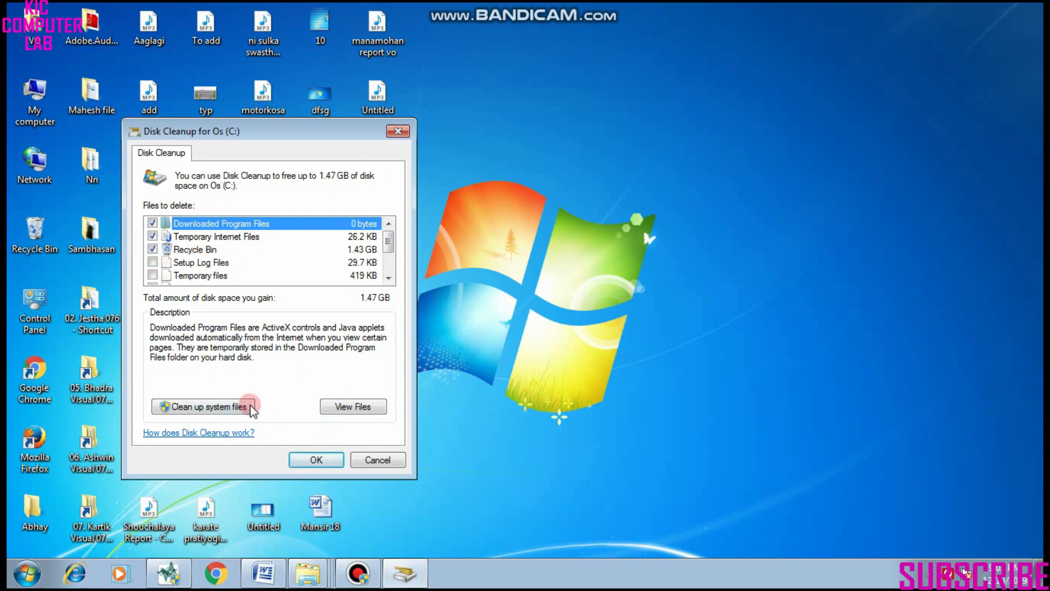
click(321, 464)
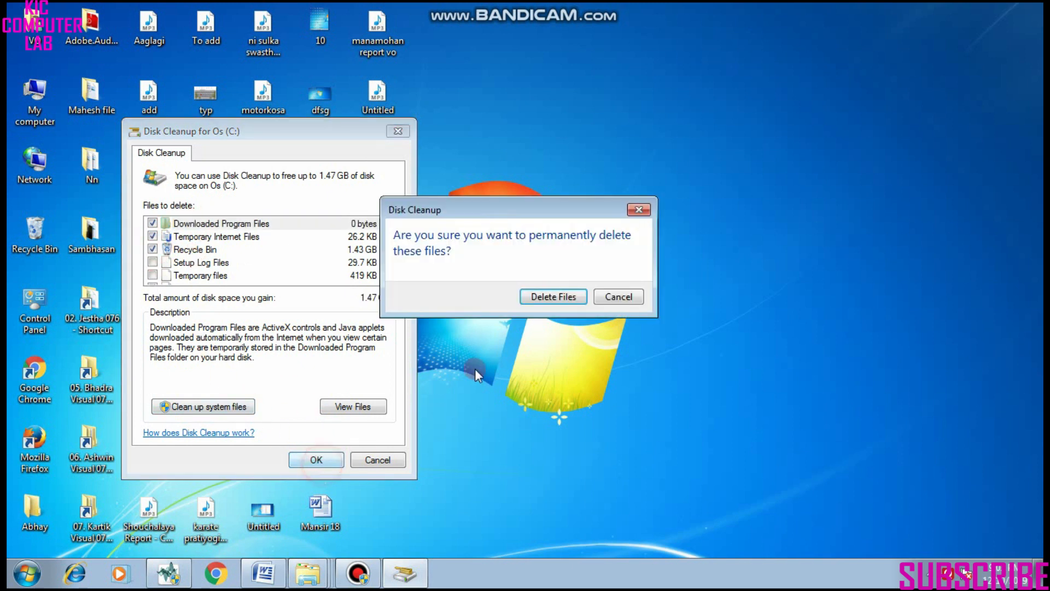
click(554, 298)
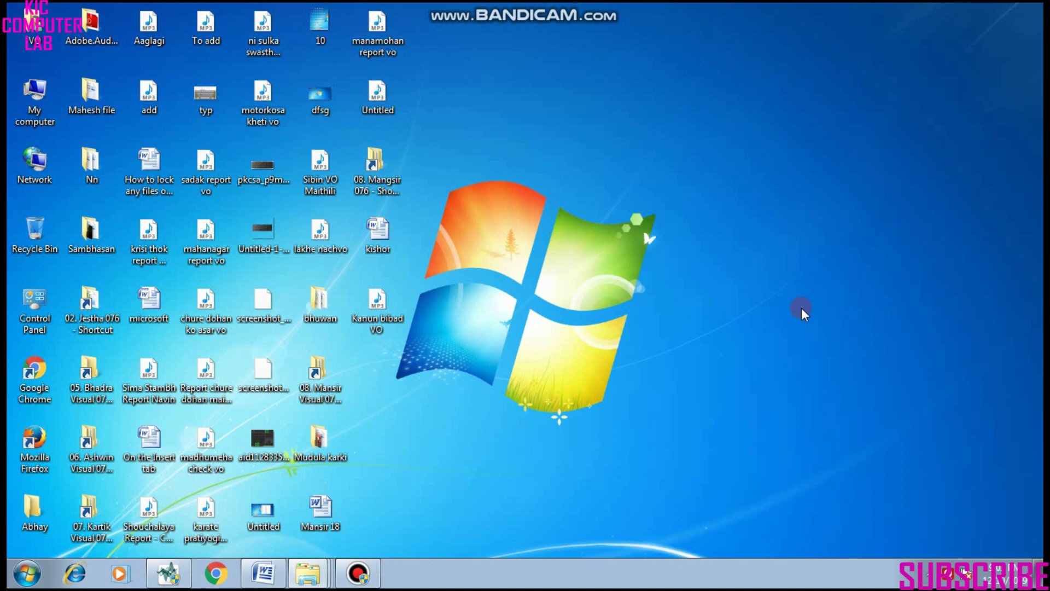
Open the Prefetch folder by running PREFETCH, and grant permanent access to it
key(super+r)
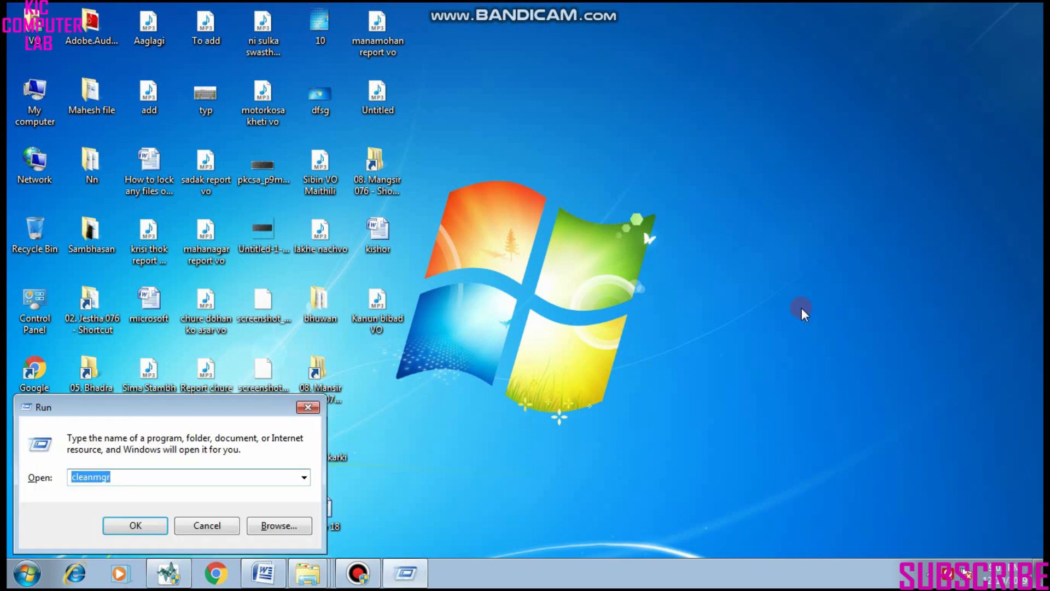
key(BackSpace)
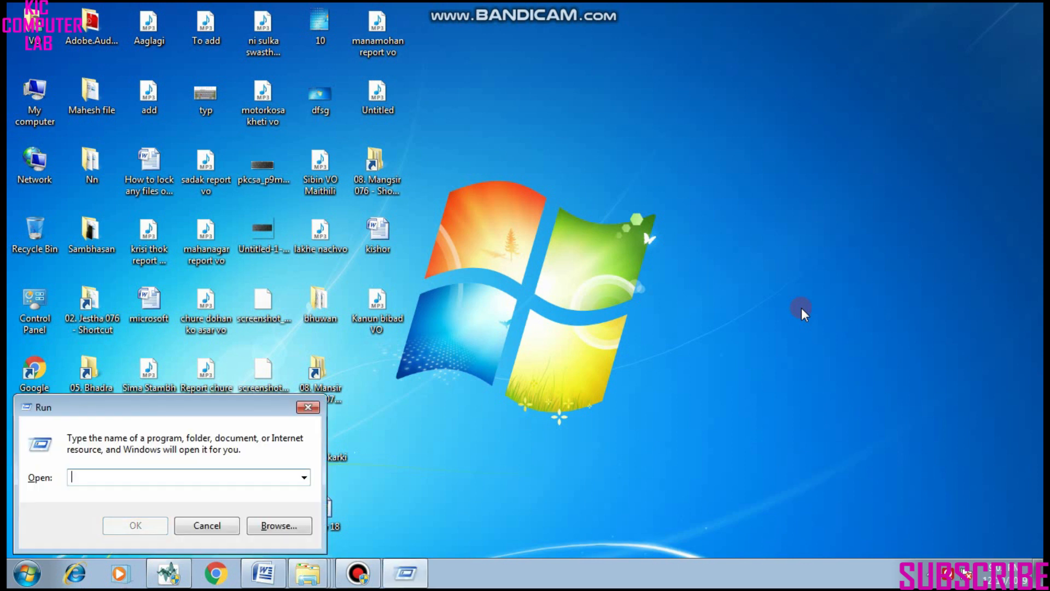
text(PRE)
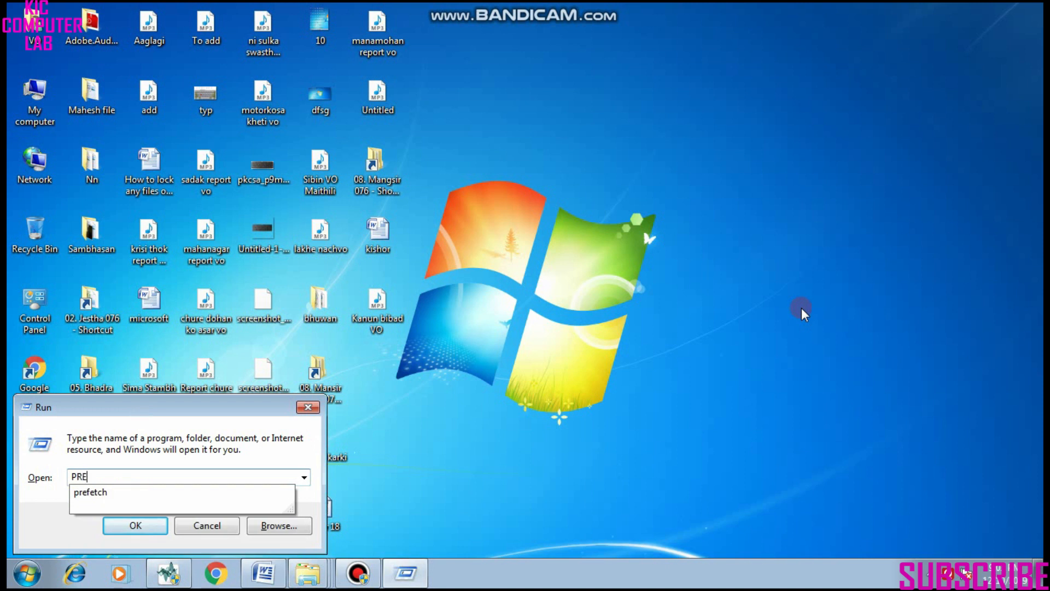
text(FETCH)
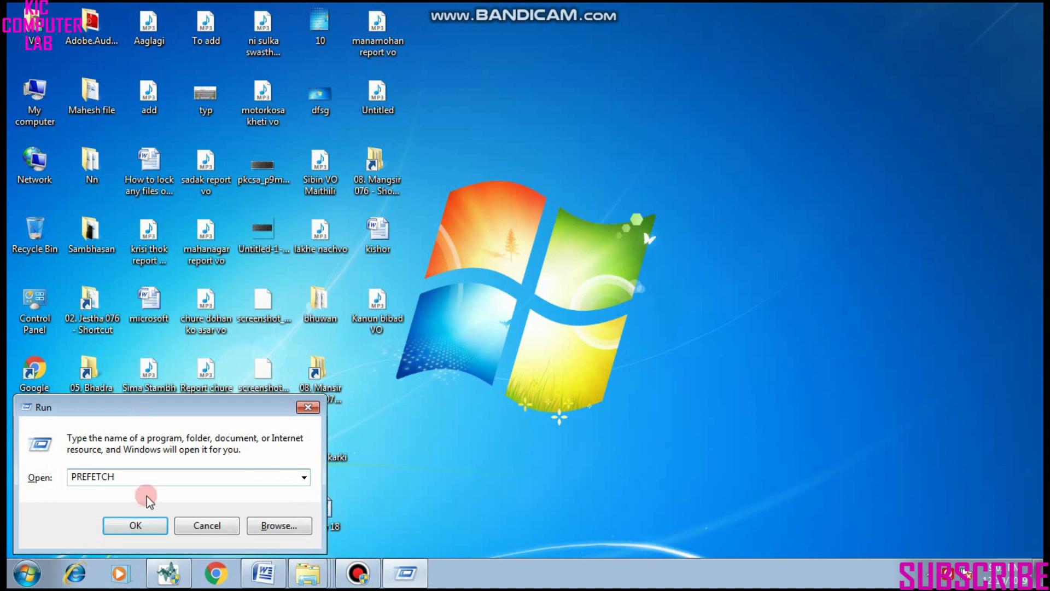
click(141, 526)
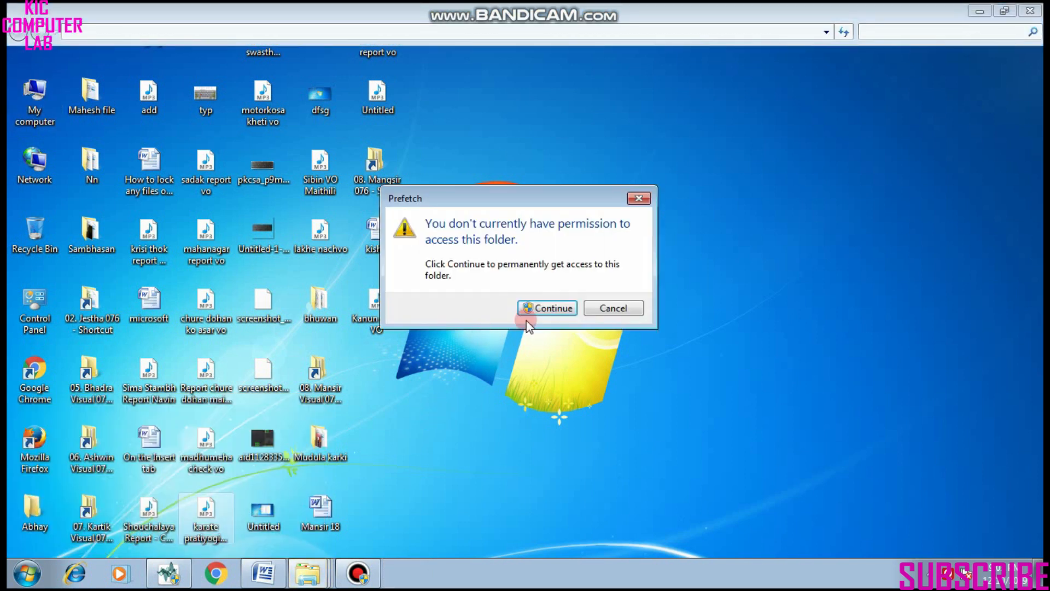
click(527, 307)
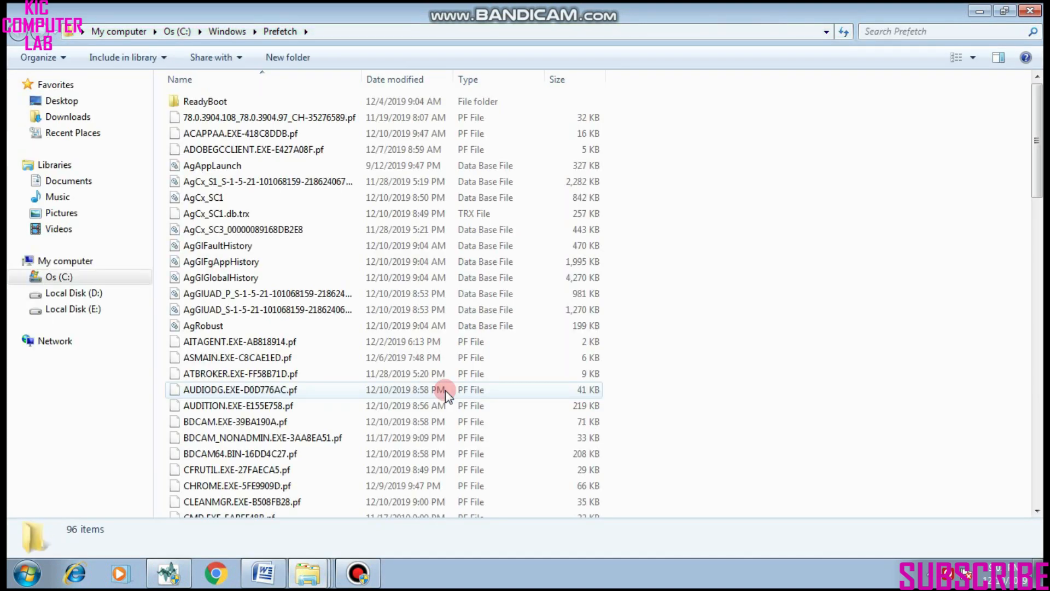
Move all items in the Prefetch folder to the Recycle Bin and close the folder window
click(230, 471)
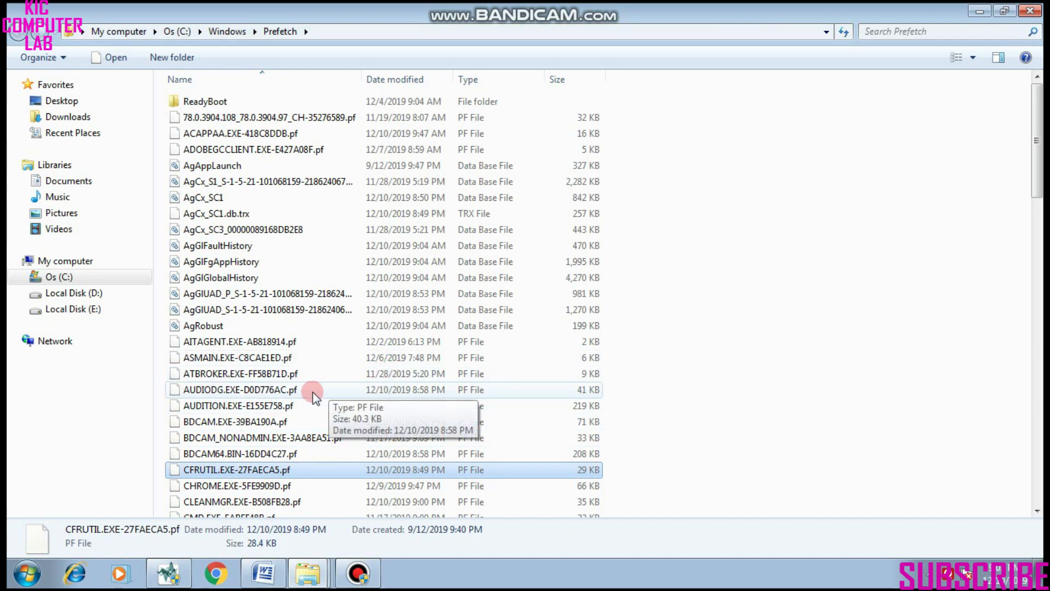
key(ctrl+a)
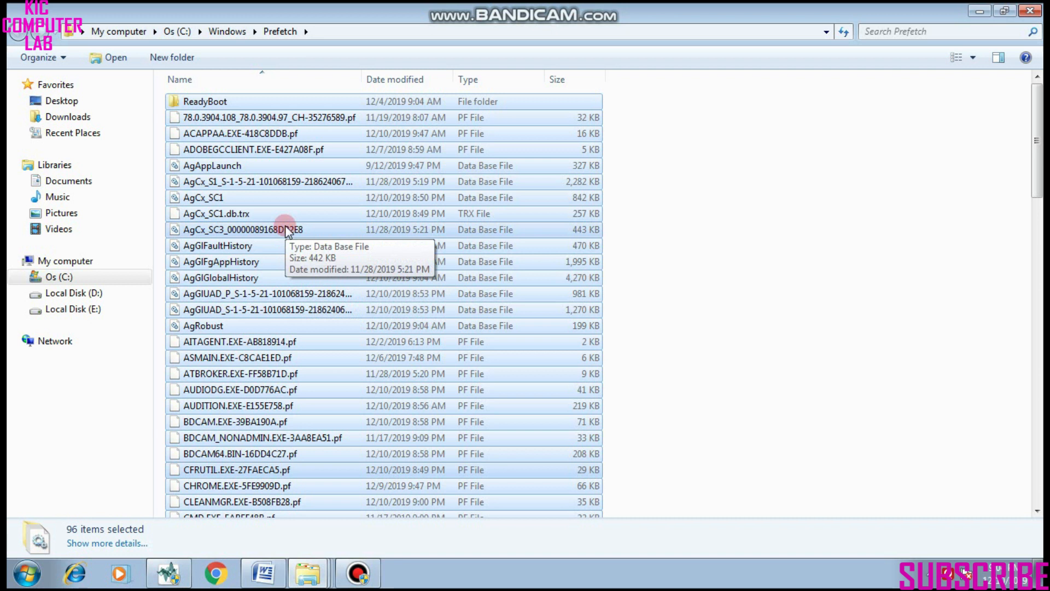
key(Delete)
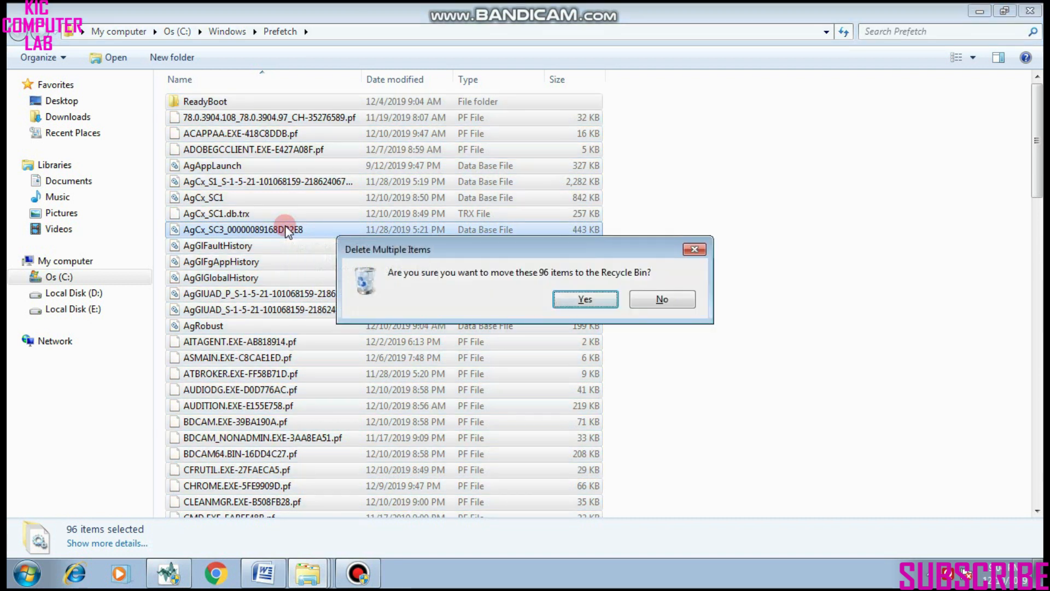
key(Return)
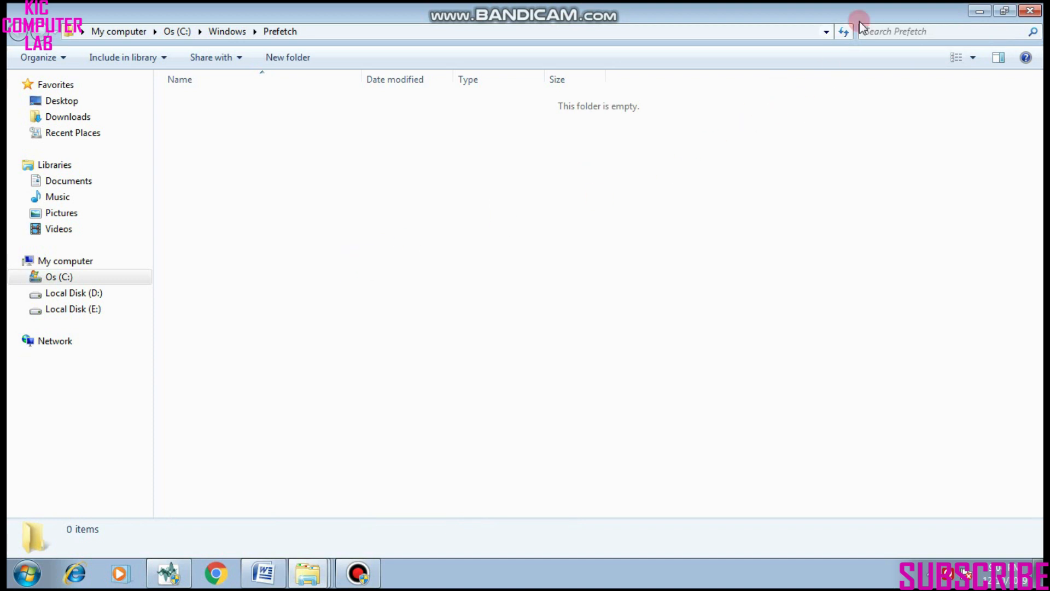
click(1030, 11)
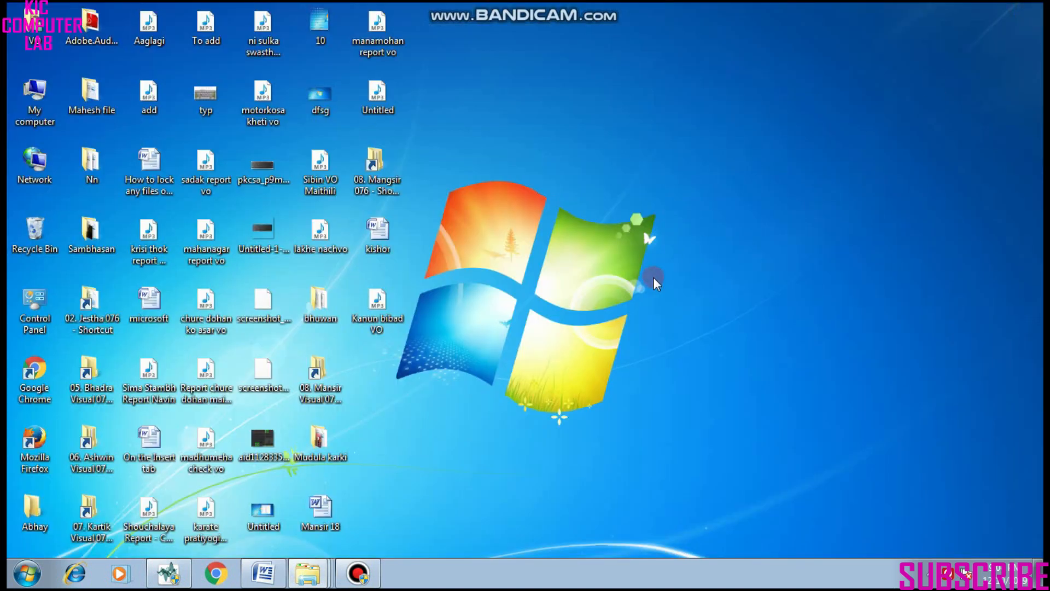
Open the account's temporary files folder by running %temp%
key(super+r)
key(BackSpace)
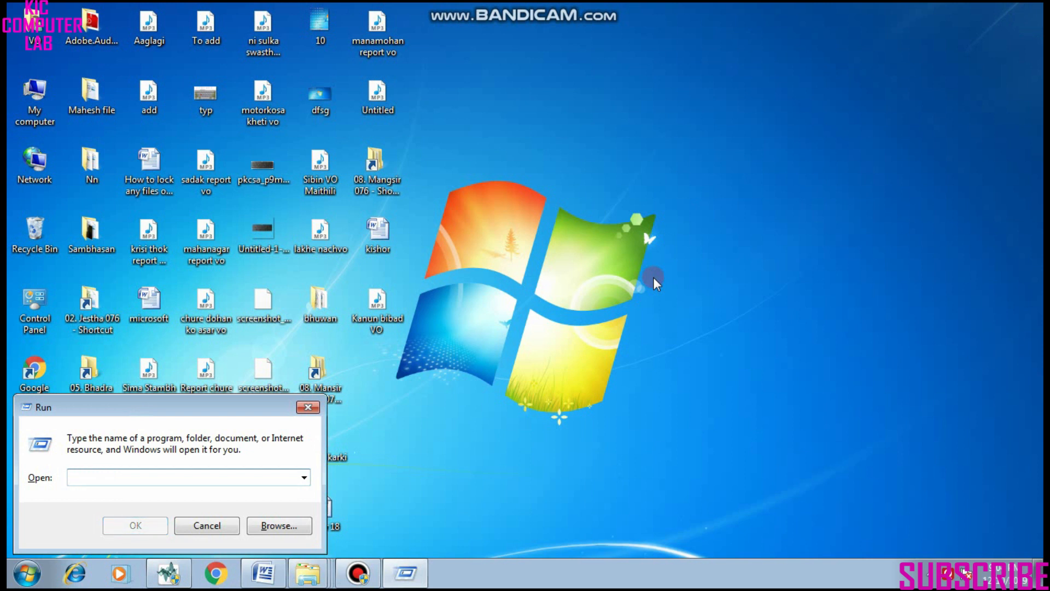
text(t)
key(BackSpace)
text(%)
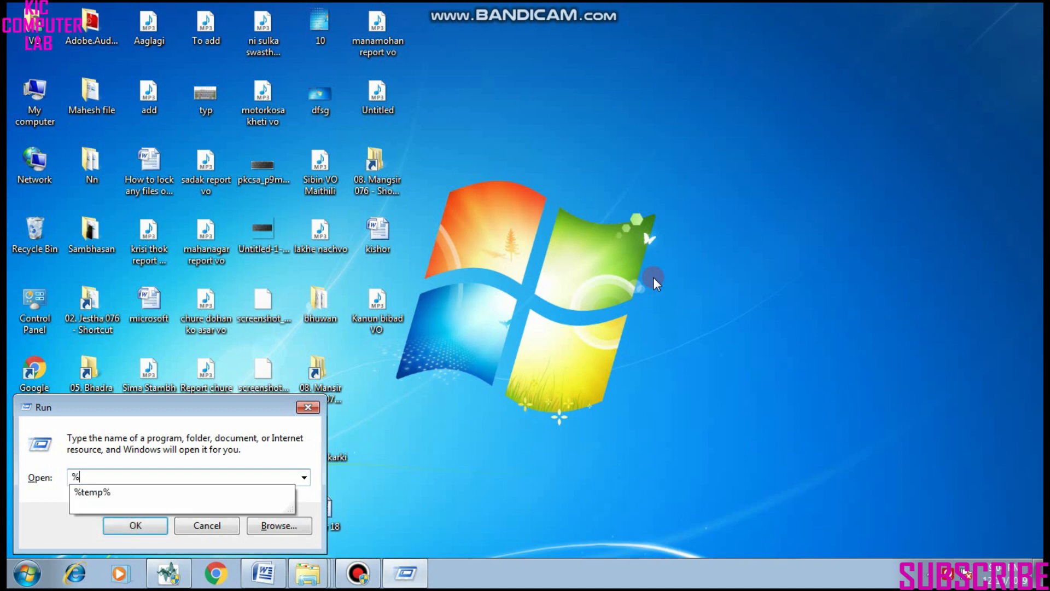
key(Down)
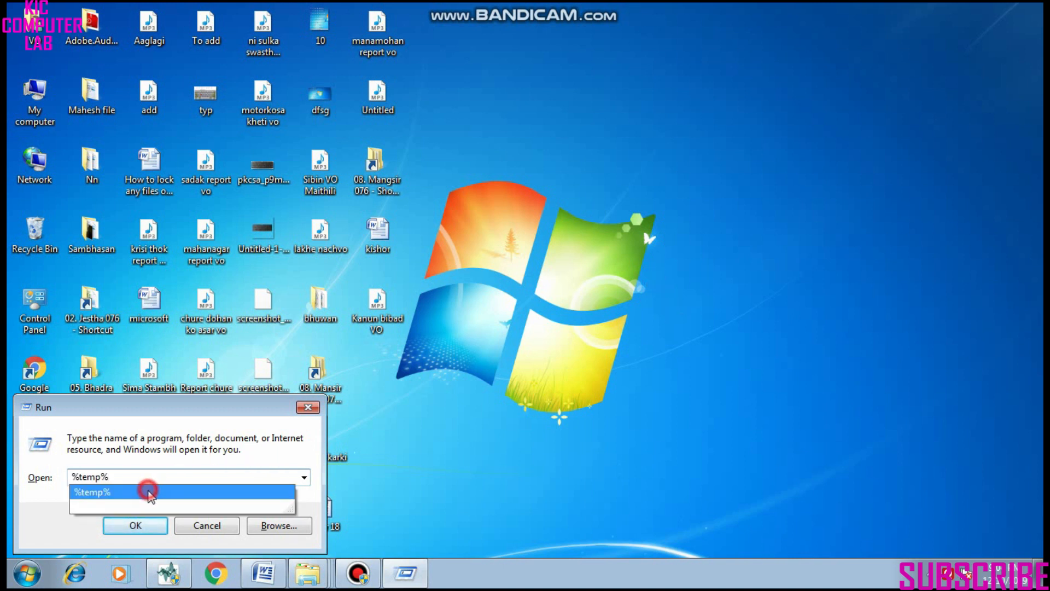
click(147, 491)
click(138, 519)
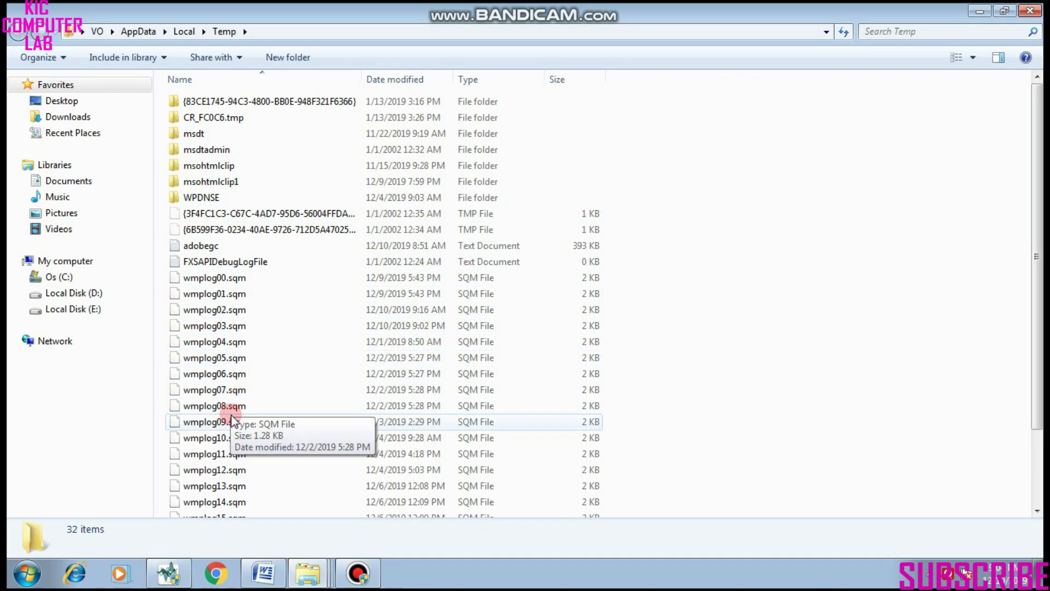
Delete all items in the account's Temp folder, skipping every item that is in use, and close the folder window
click(280, 389)
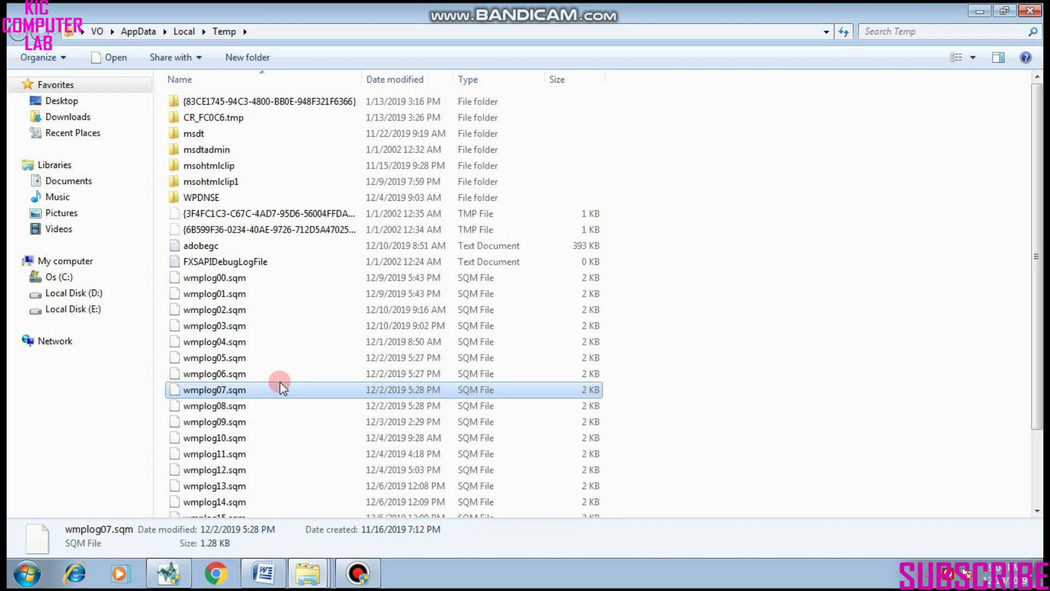
key(ctrl+a)
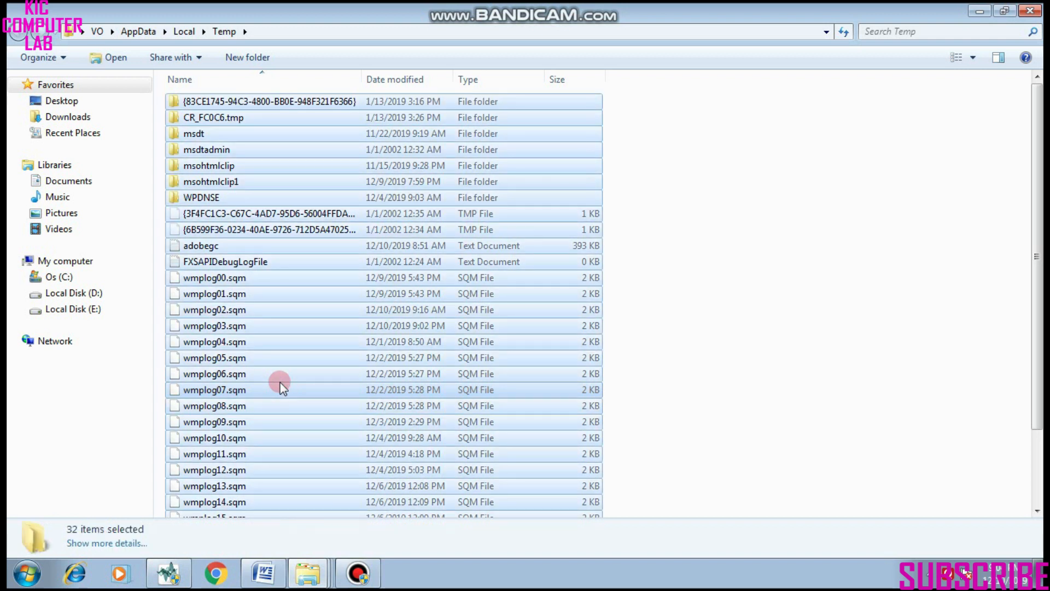
key(Delete)
key(Return)
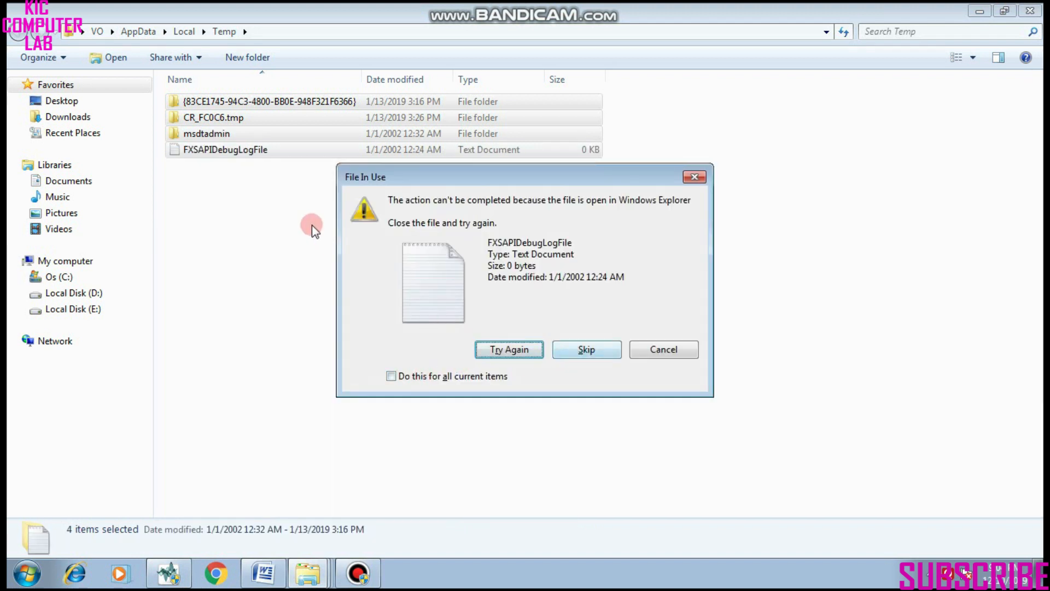
click(391, 375)
click(572, 346)
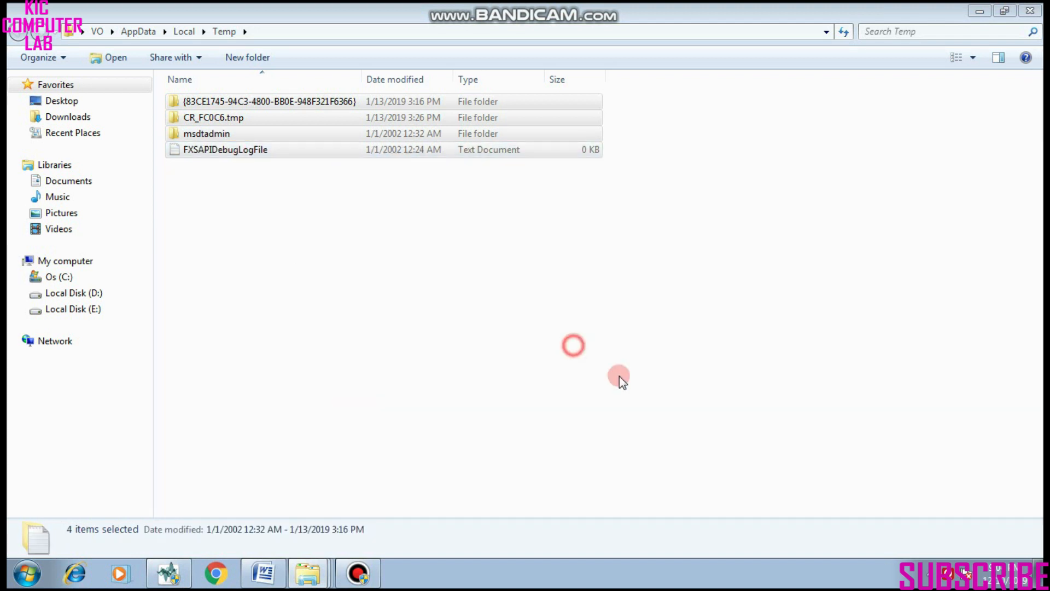
click(1029, 12)
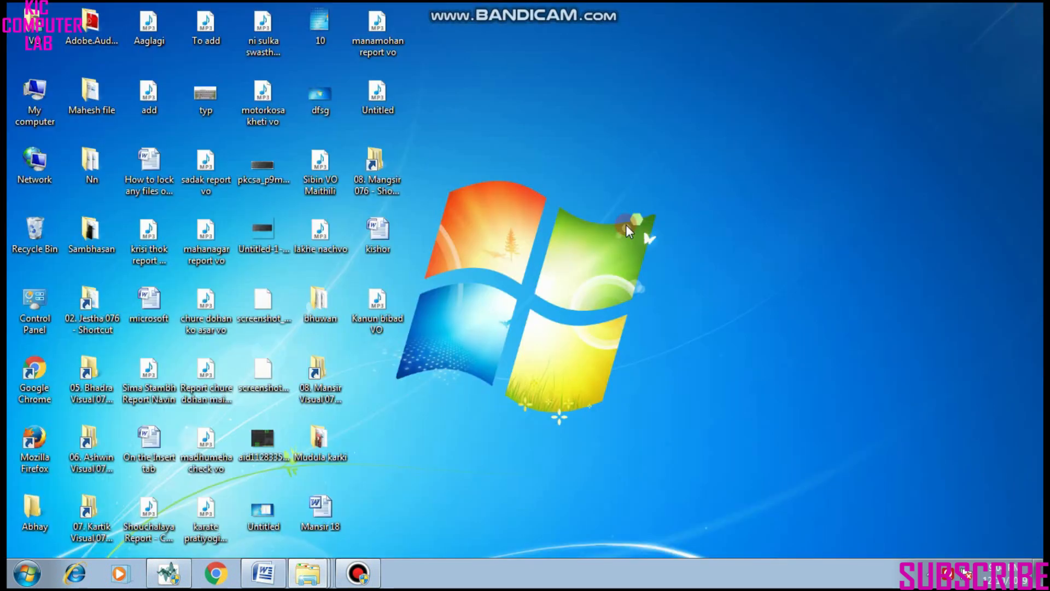
Open the Windows Temp folder on Os (C:) by running TEMP
key(super+r)
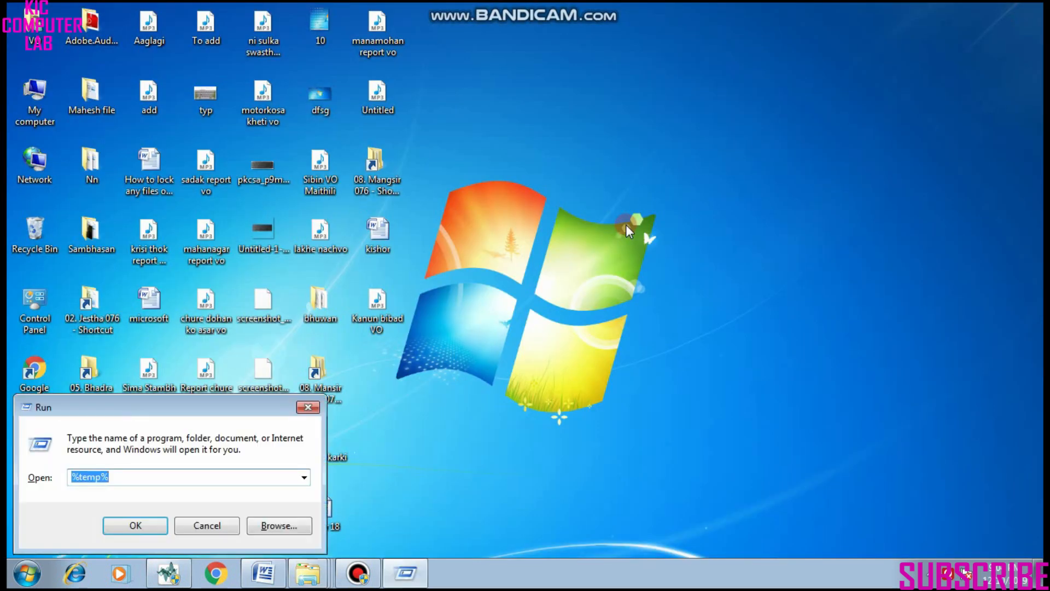
key(BackSpace)
text(TEN)
key(BackSpace)
text(M)
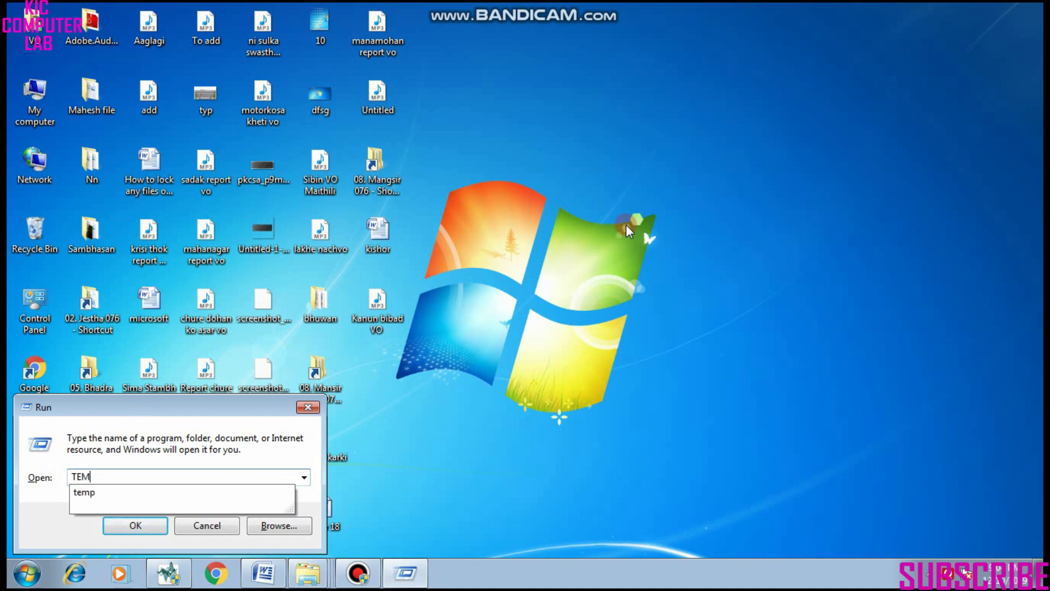
text(P)
key(Return)
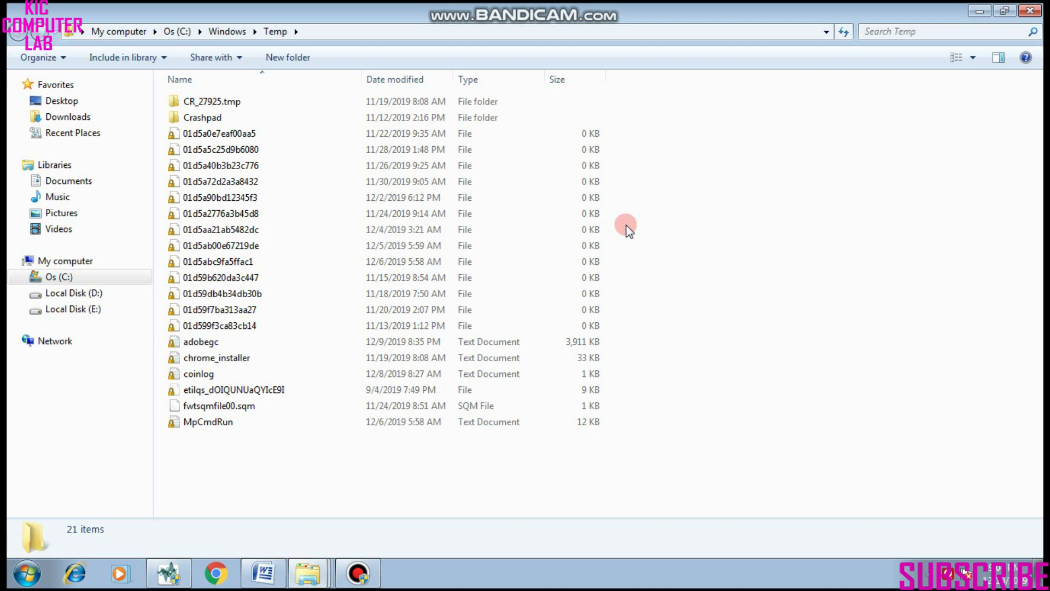
Delete all items in the Windows Temp folder on Os (C:) and close the folder window
click(438, 265)
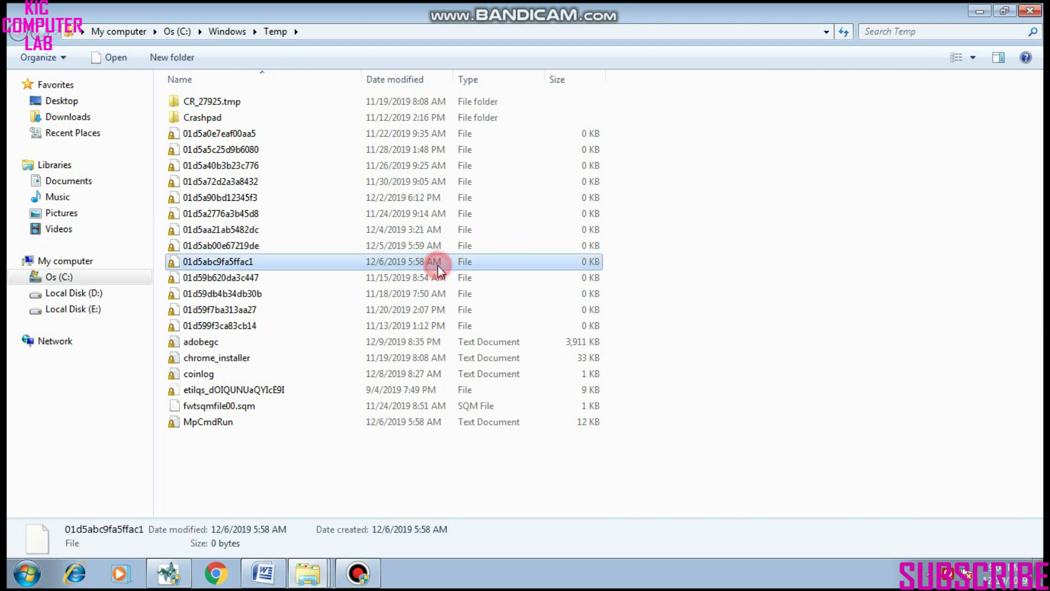
key(ctrl+a)
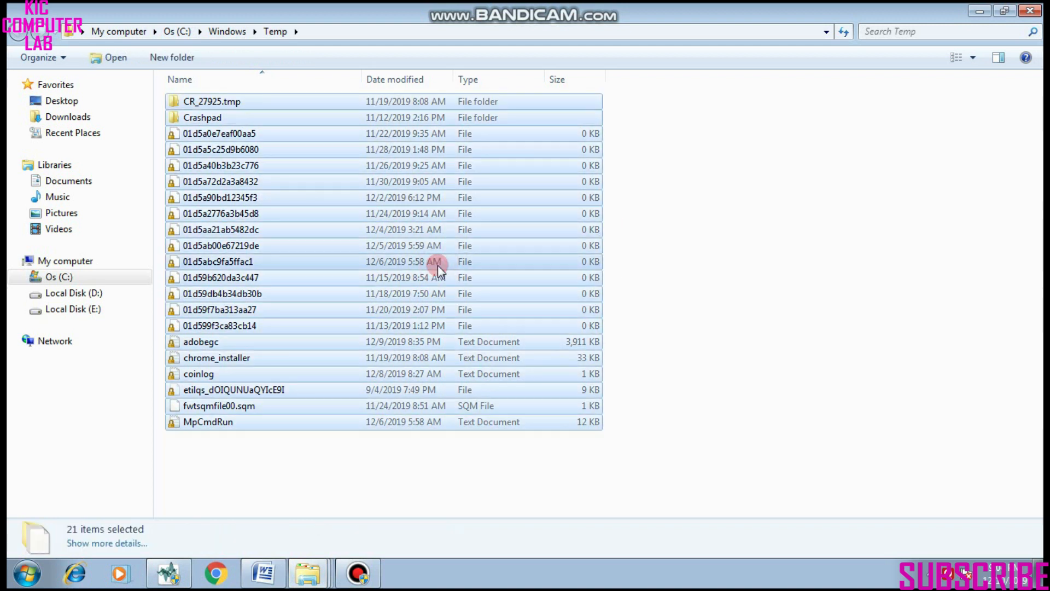
key(Delete)
key(Return)
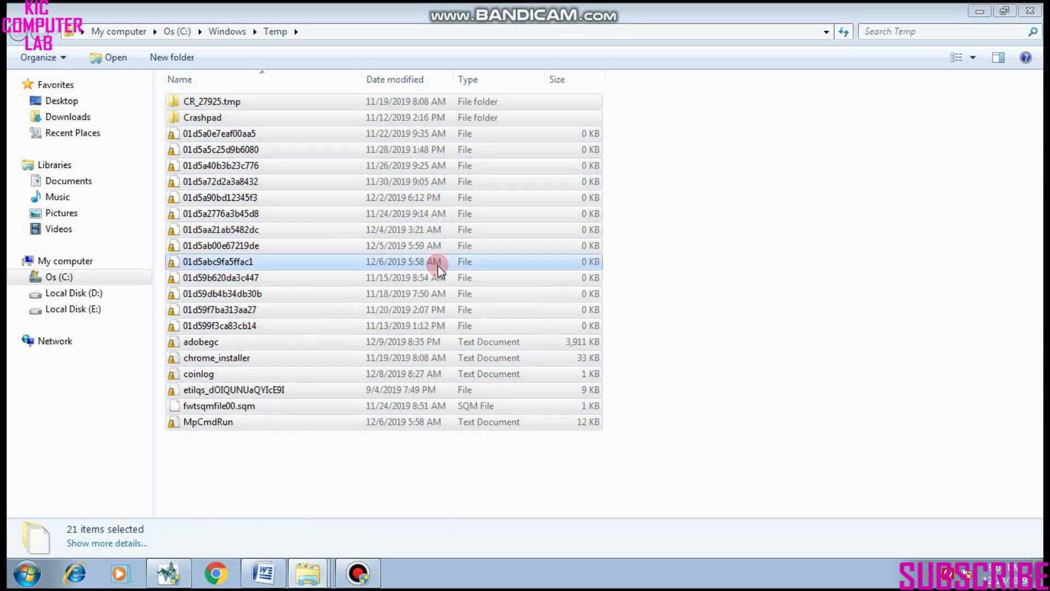
click(411, 382)
click(574, 355)
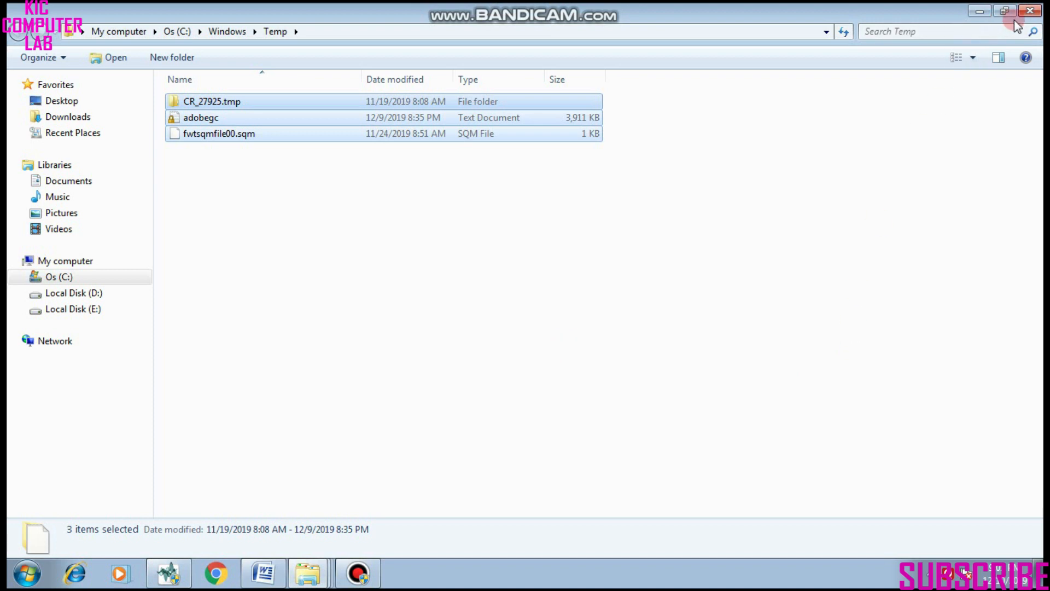
click(1031, 11)
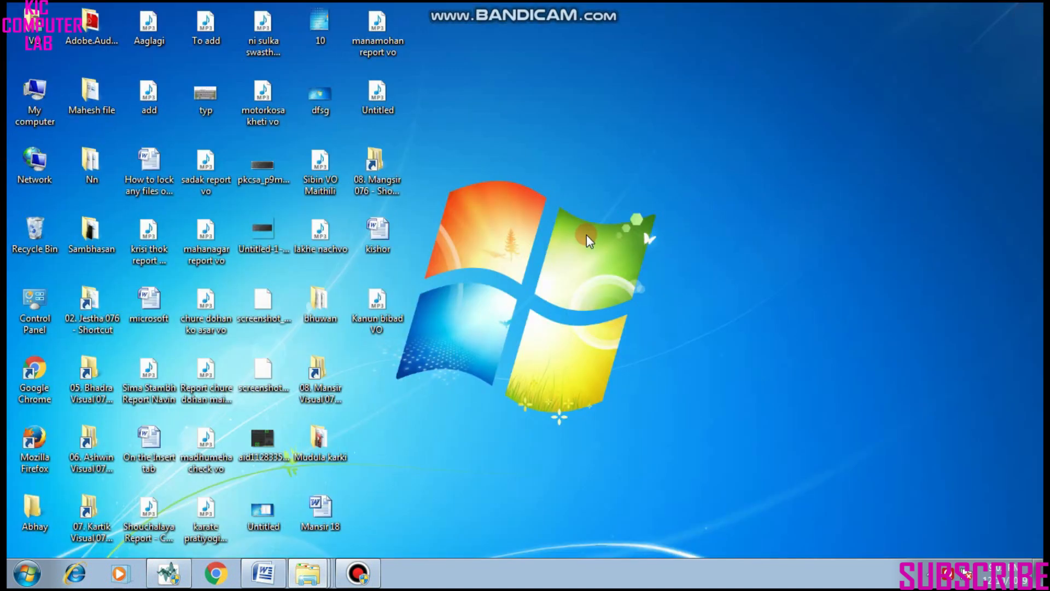
Open the folder of recently used items by running RECENT
key(super+r)
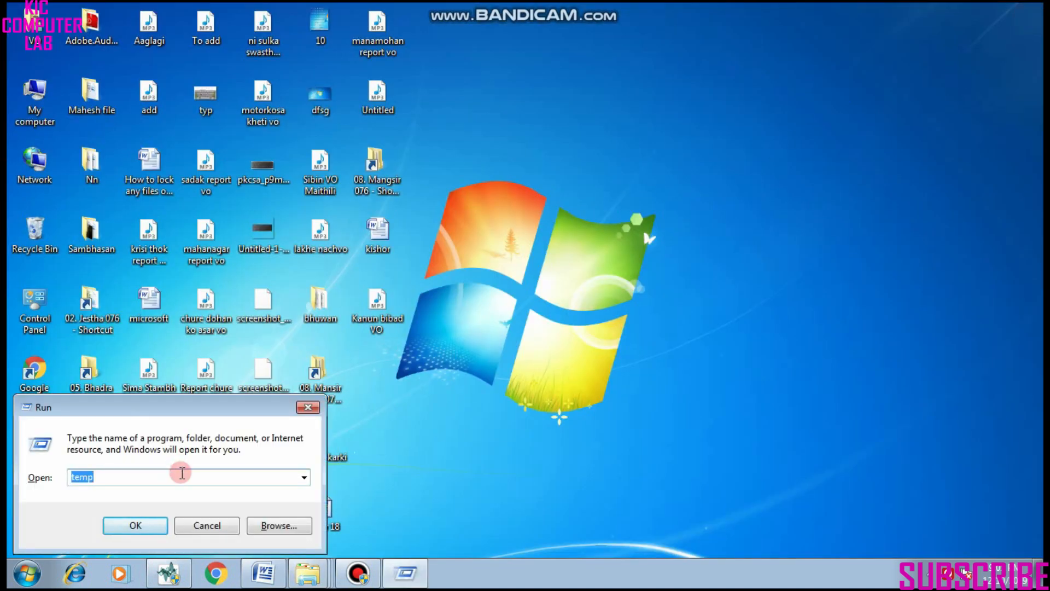
key(BackSpace)
text(RE)
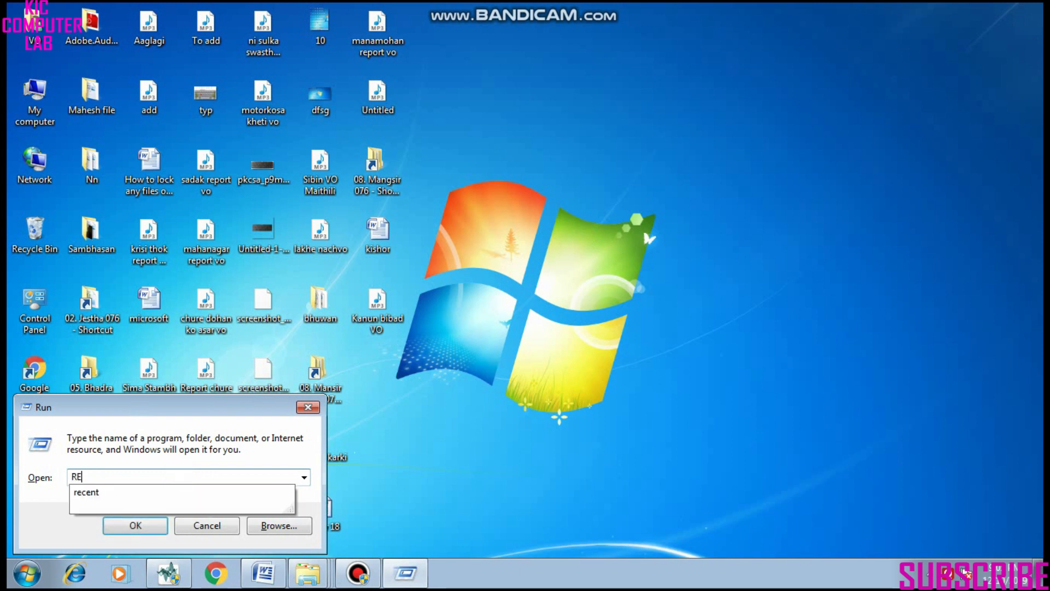
text(CENT)
click(181, 473)
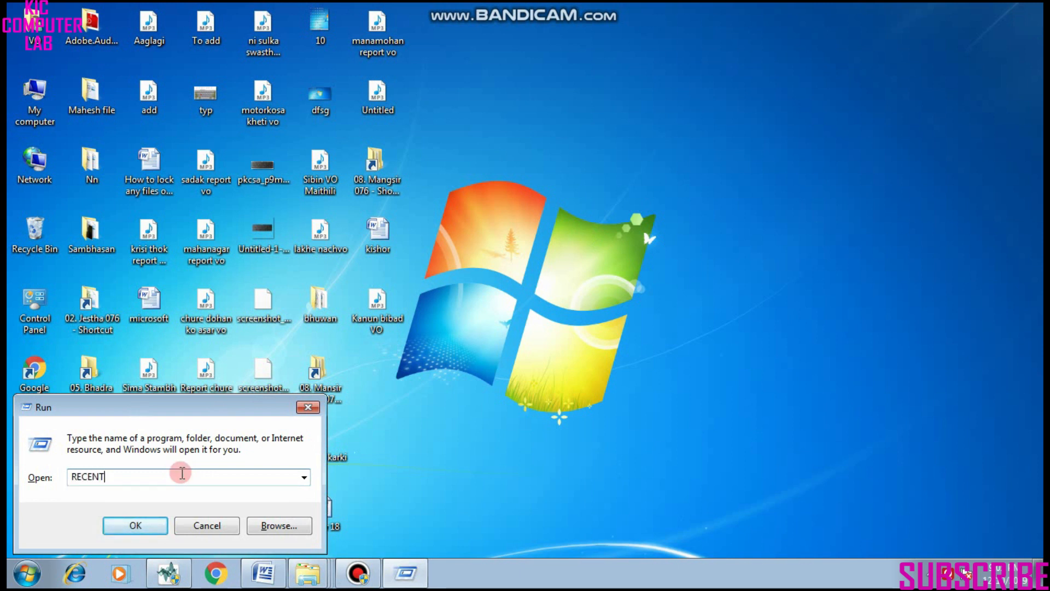
click(135, 525)
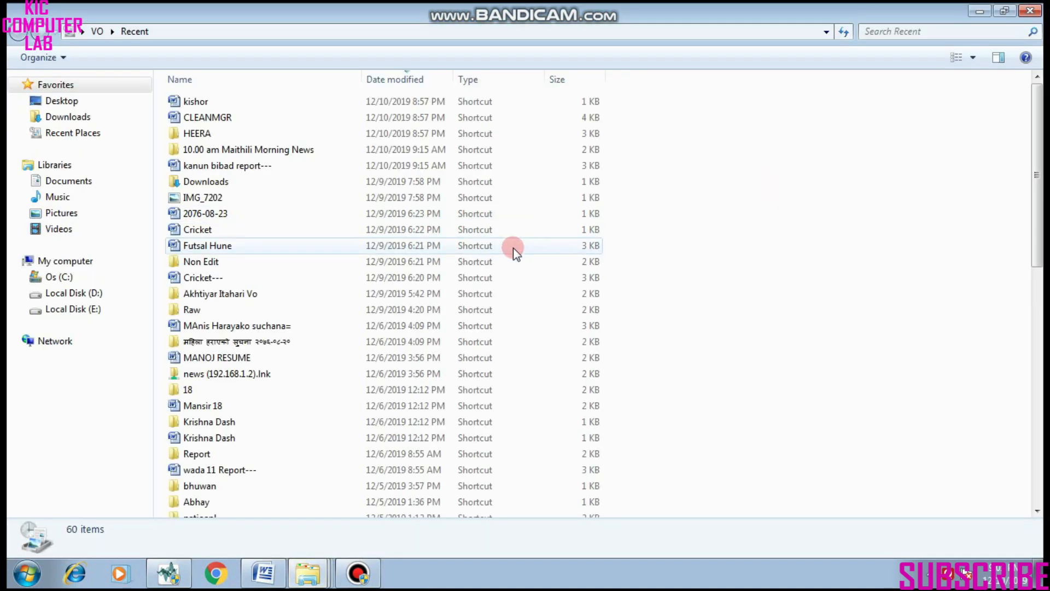
Delete all shortcuts in the Recent folder and close the folder window
click(505, 293)
click(454, 369)
scroll(455, 368, down, 10)
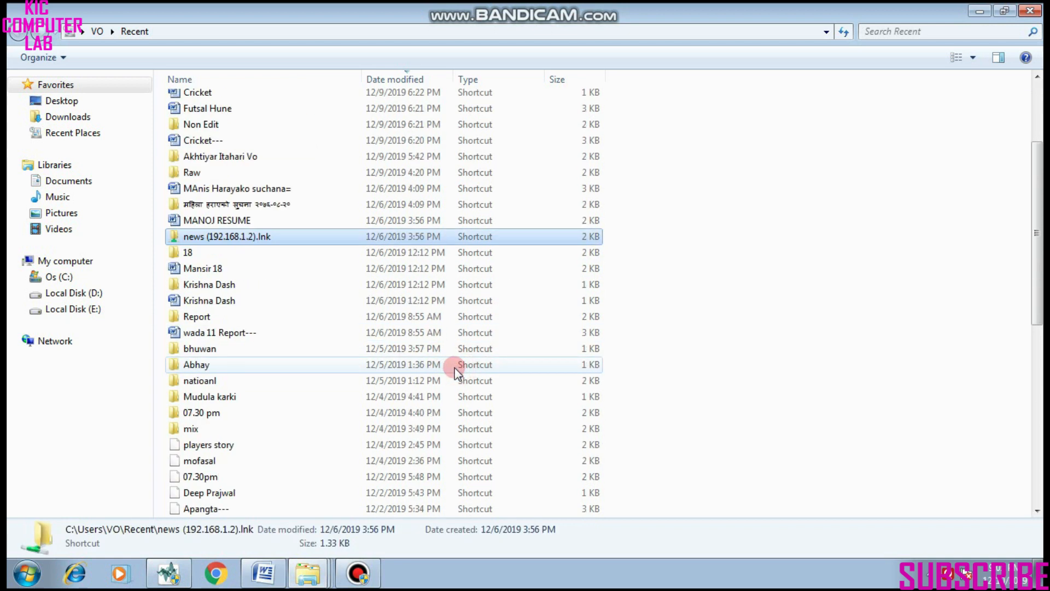
click(597, 363)
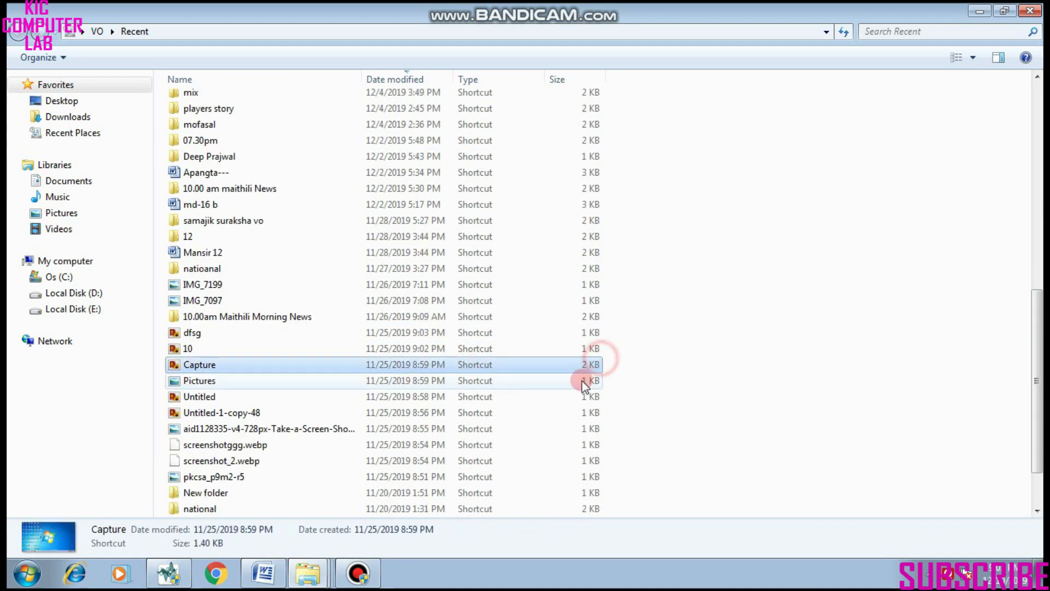
click(548, 398)
scroll(547, 399, down, 1)
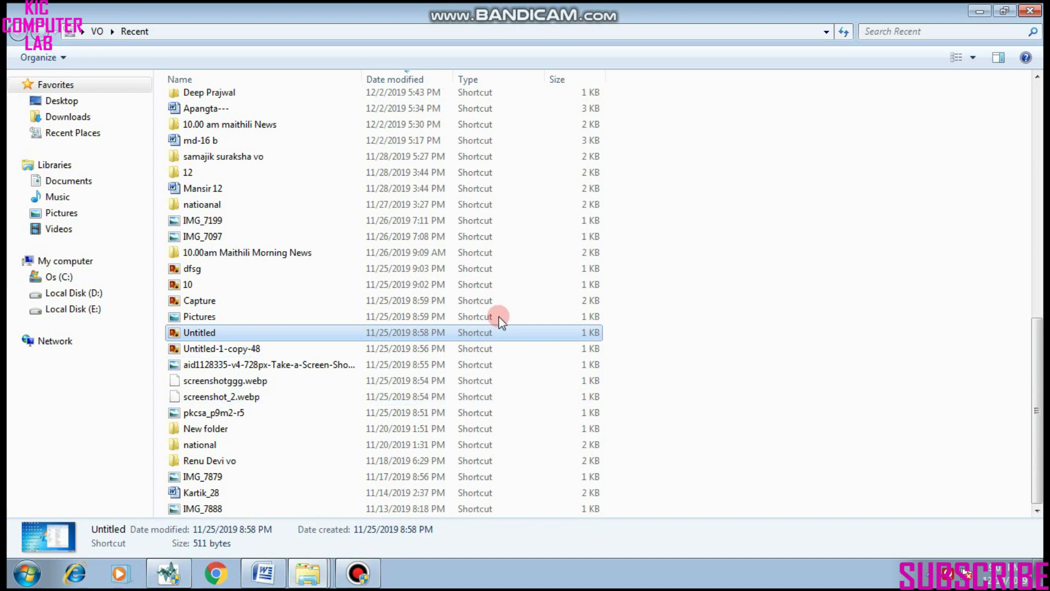
click(488, 269)
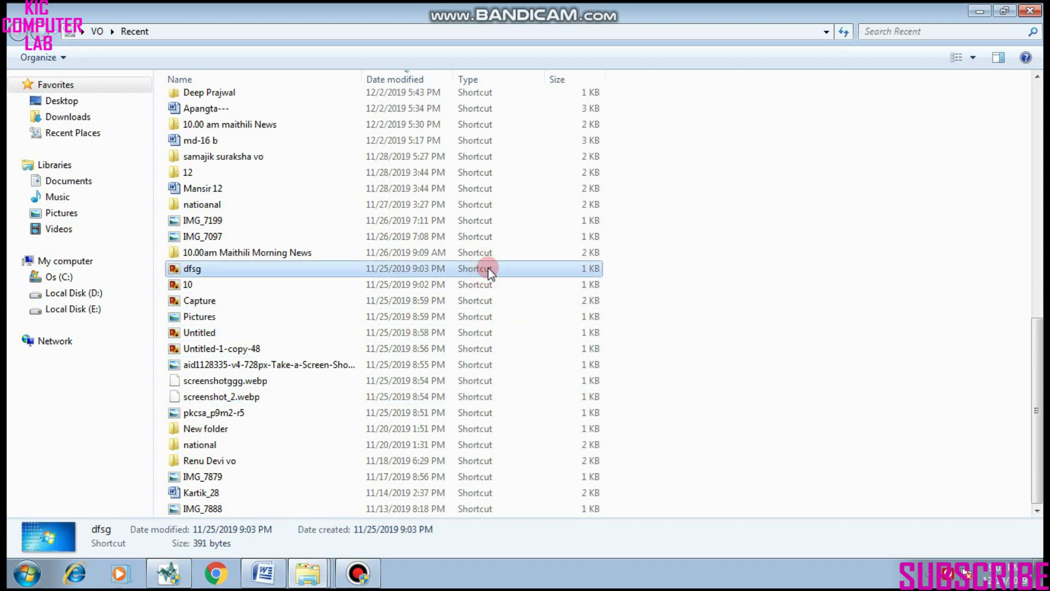
key(ctrl+a)
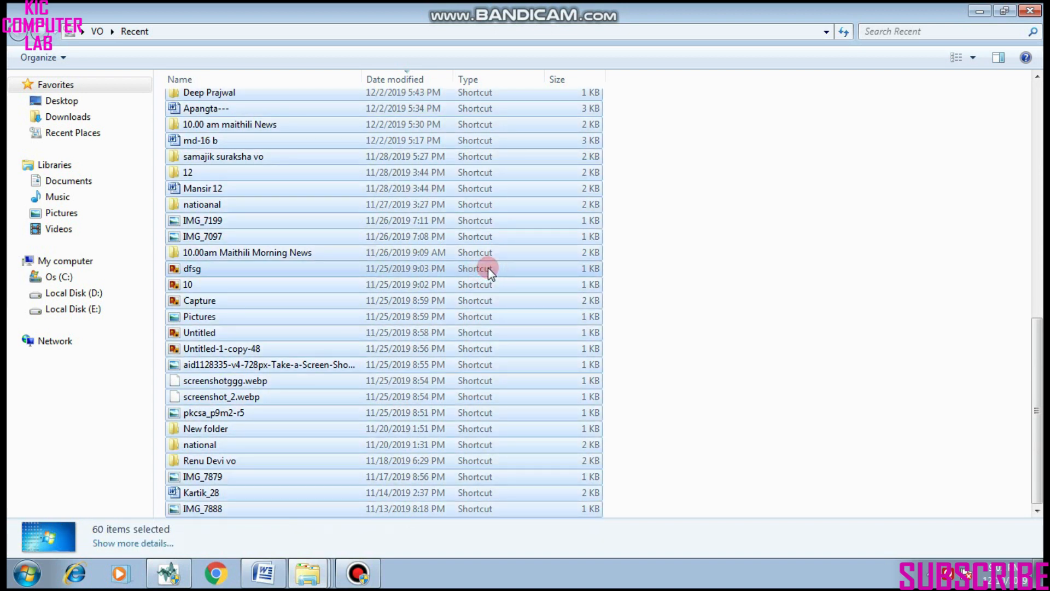
key(Delete)
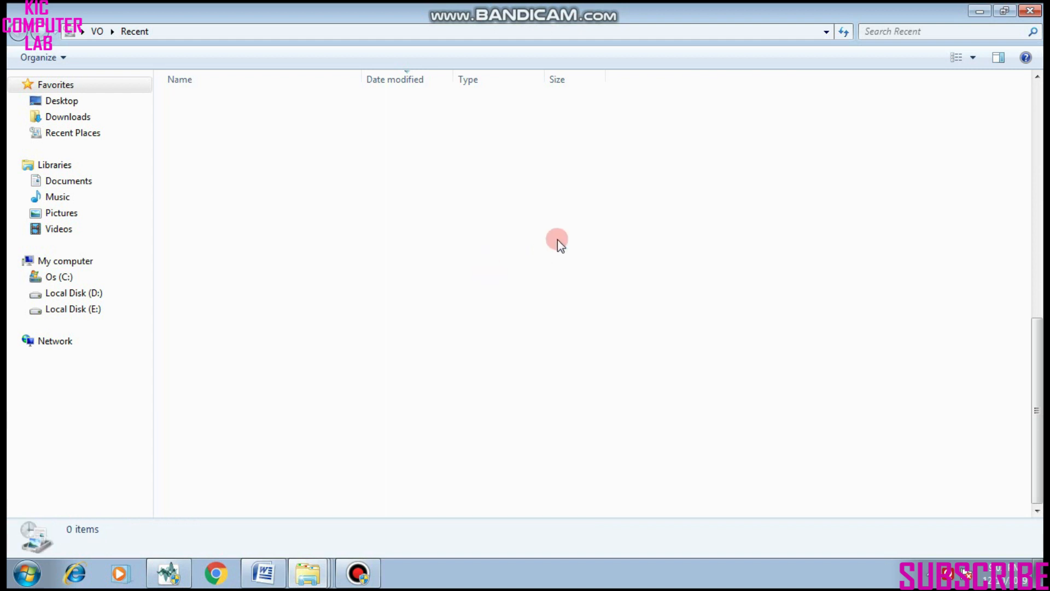
click(1031, 10)
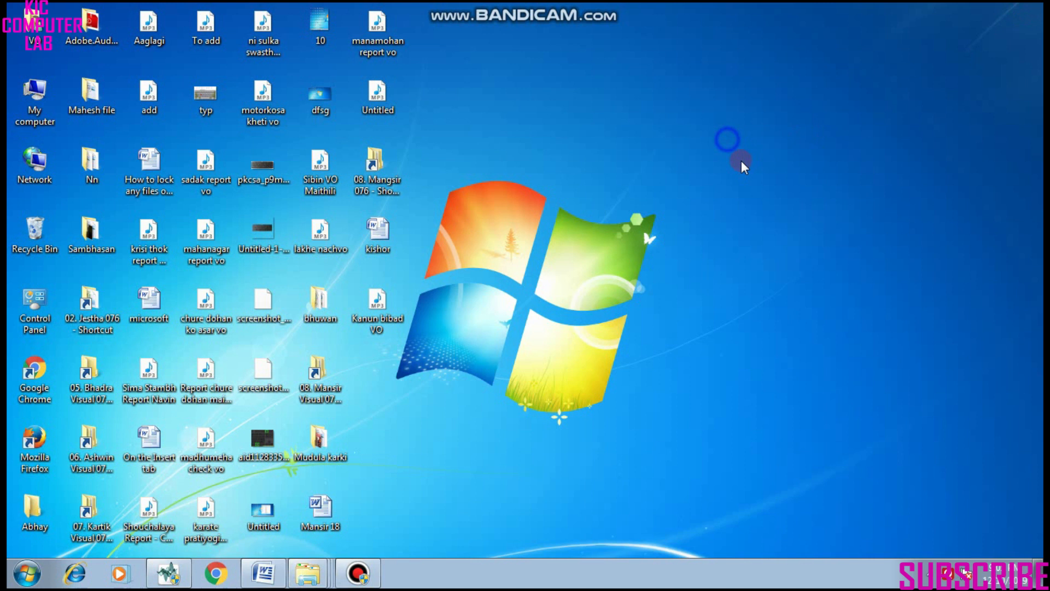
Refresh the desktop three times
right_click(728, 141)
click(790, 184)
right_click(752, 142)
click(789, 185)
right_click(728, 143)
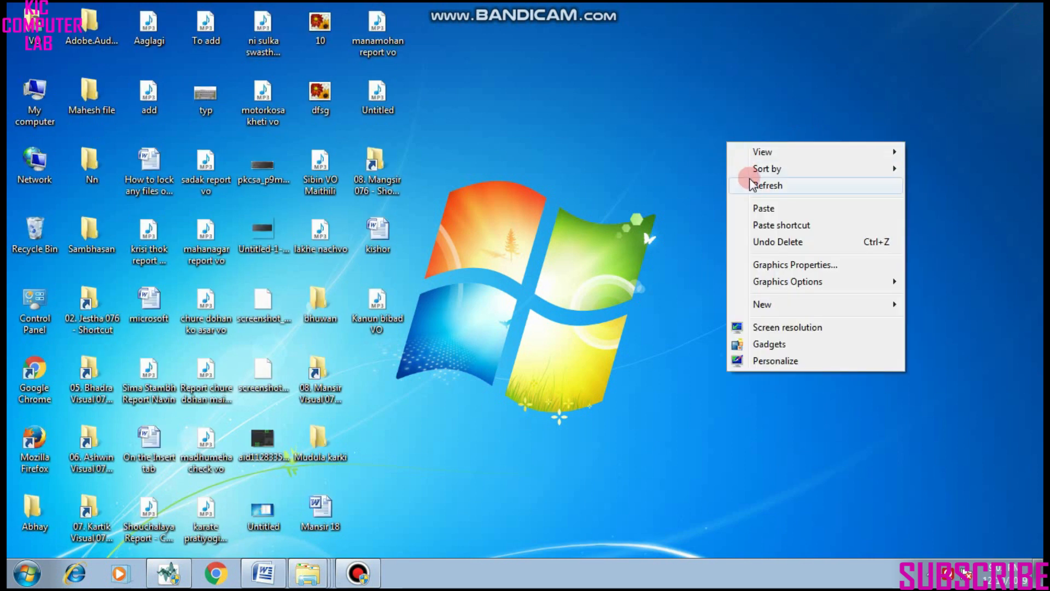
click(751, 185)
Open the Run dialog, then switch to the Word document and review its list of cleanup commands from CLEANMGR to RECENT
key(super+r)
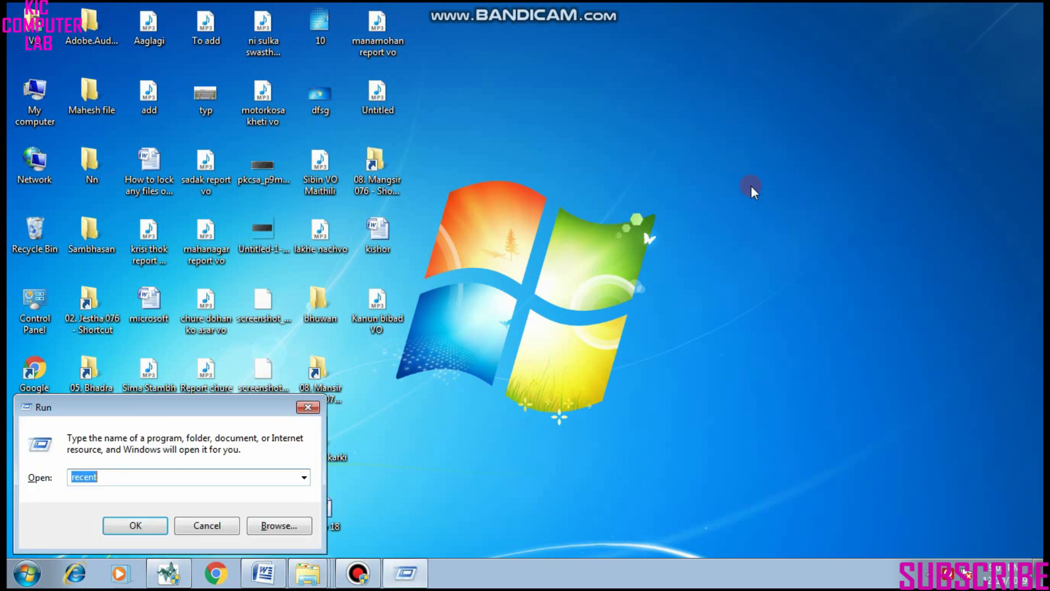
click(264, 573)
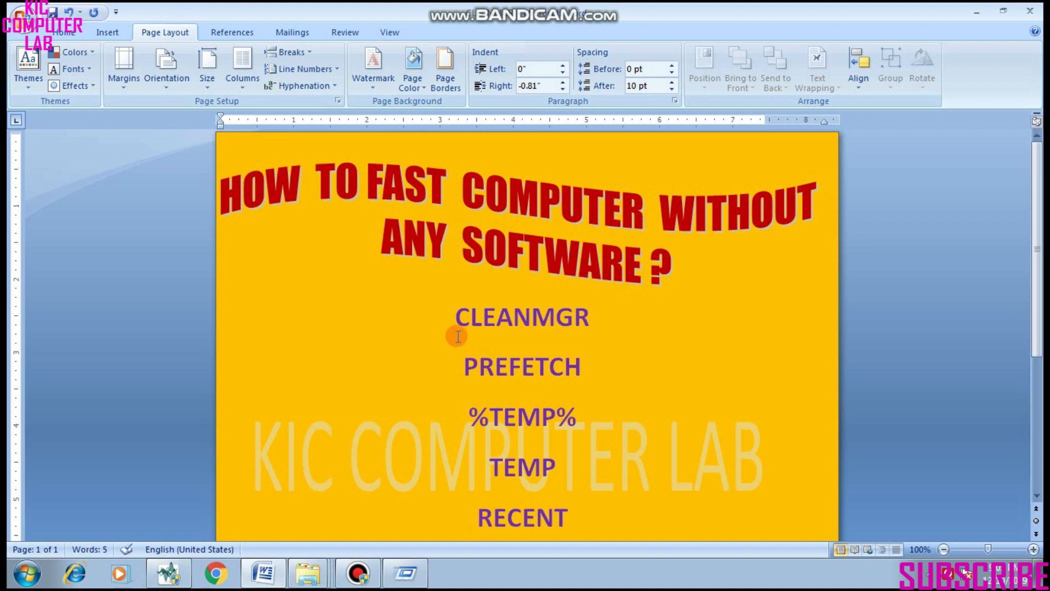
click(462, 367)
click(467, 412)
click(488, 467)
click(480, 516)
click(593, 520)
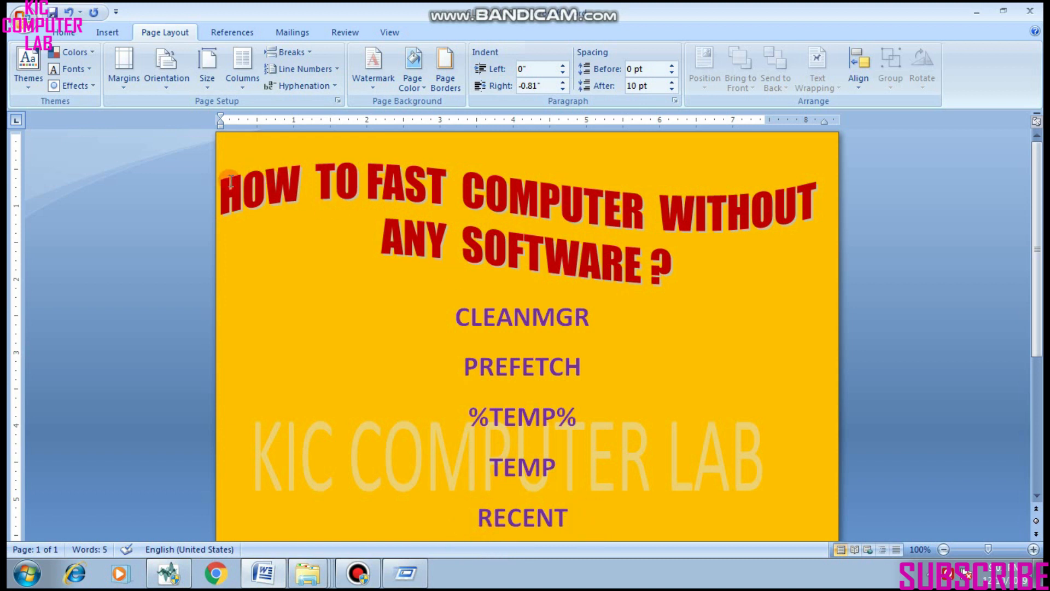